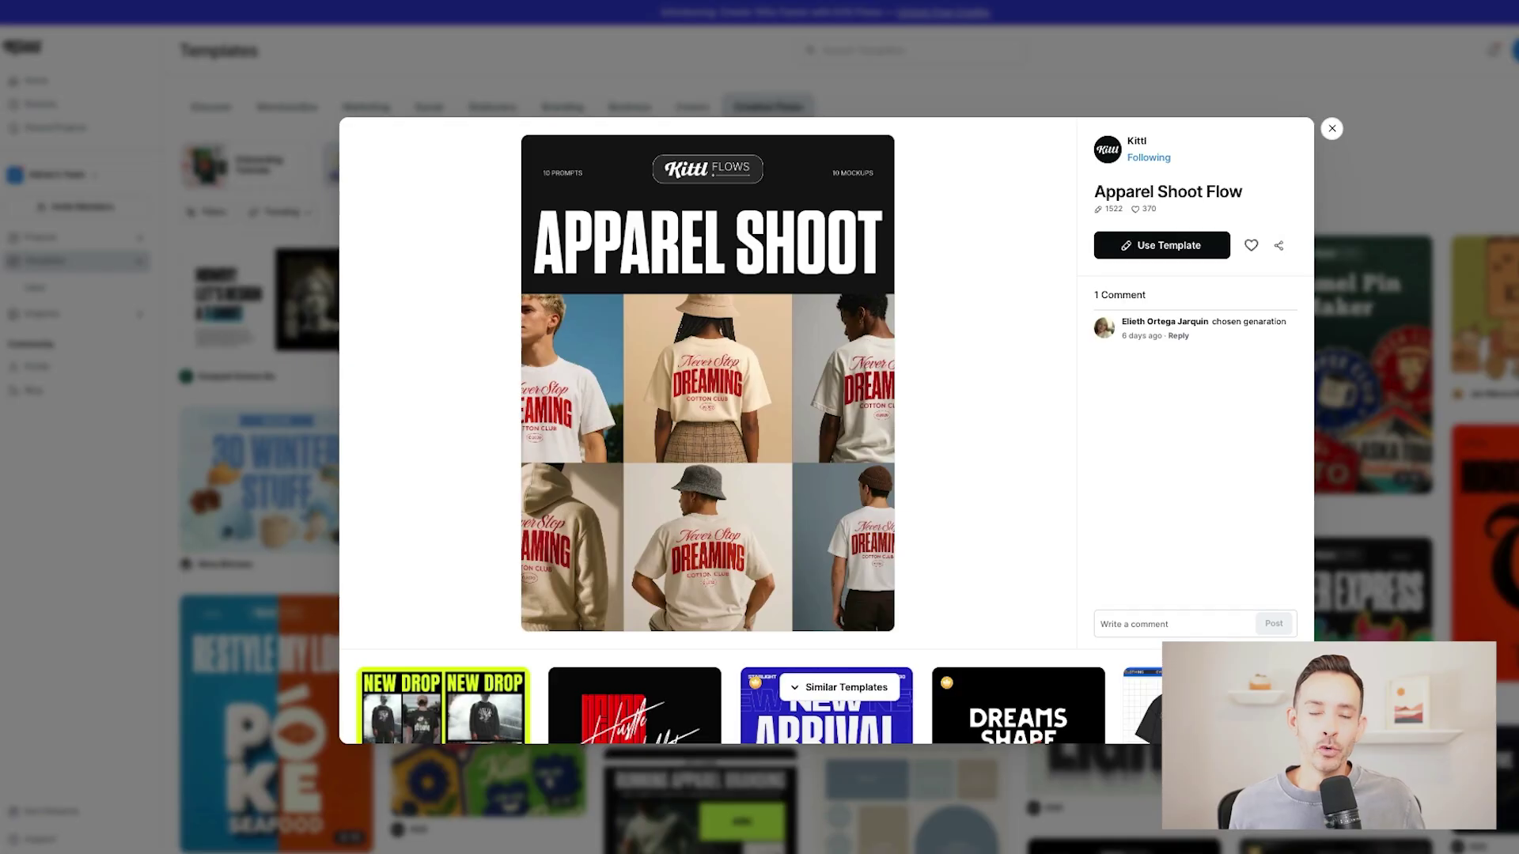
- Scroll down through the T-Shirts templates on the Merchandise tab
scroll(826, 431, "down", 8)
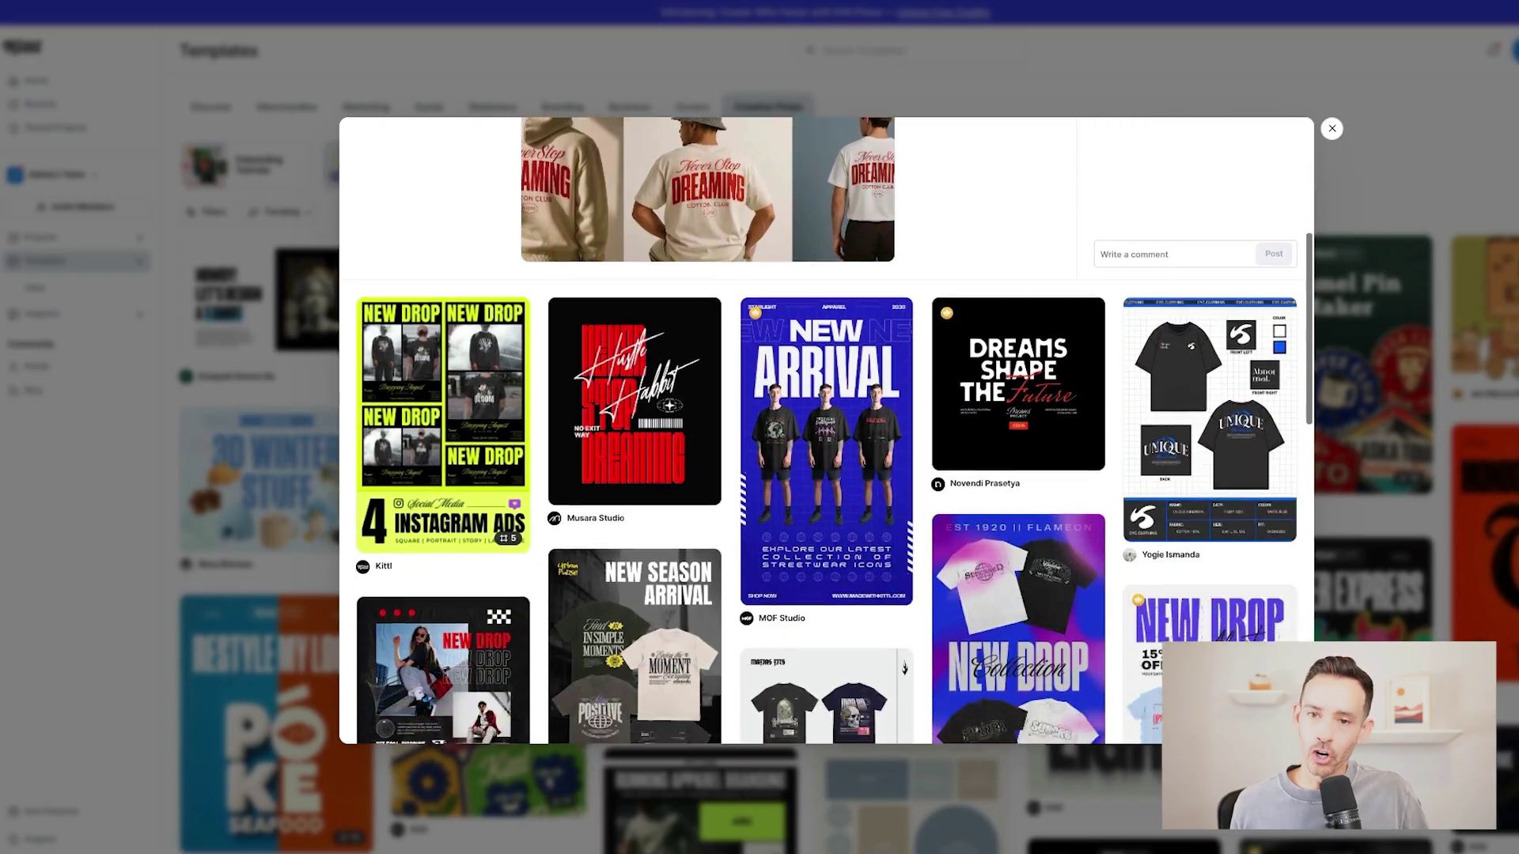
scroll(827, 431, "down", 5)
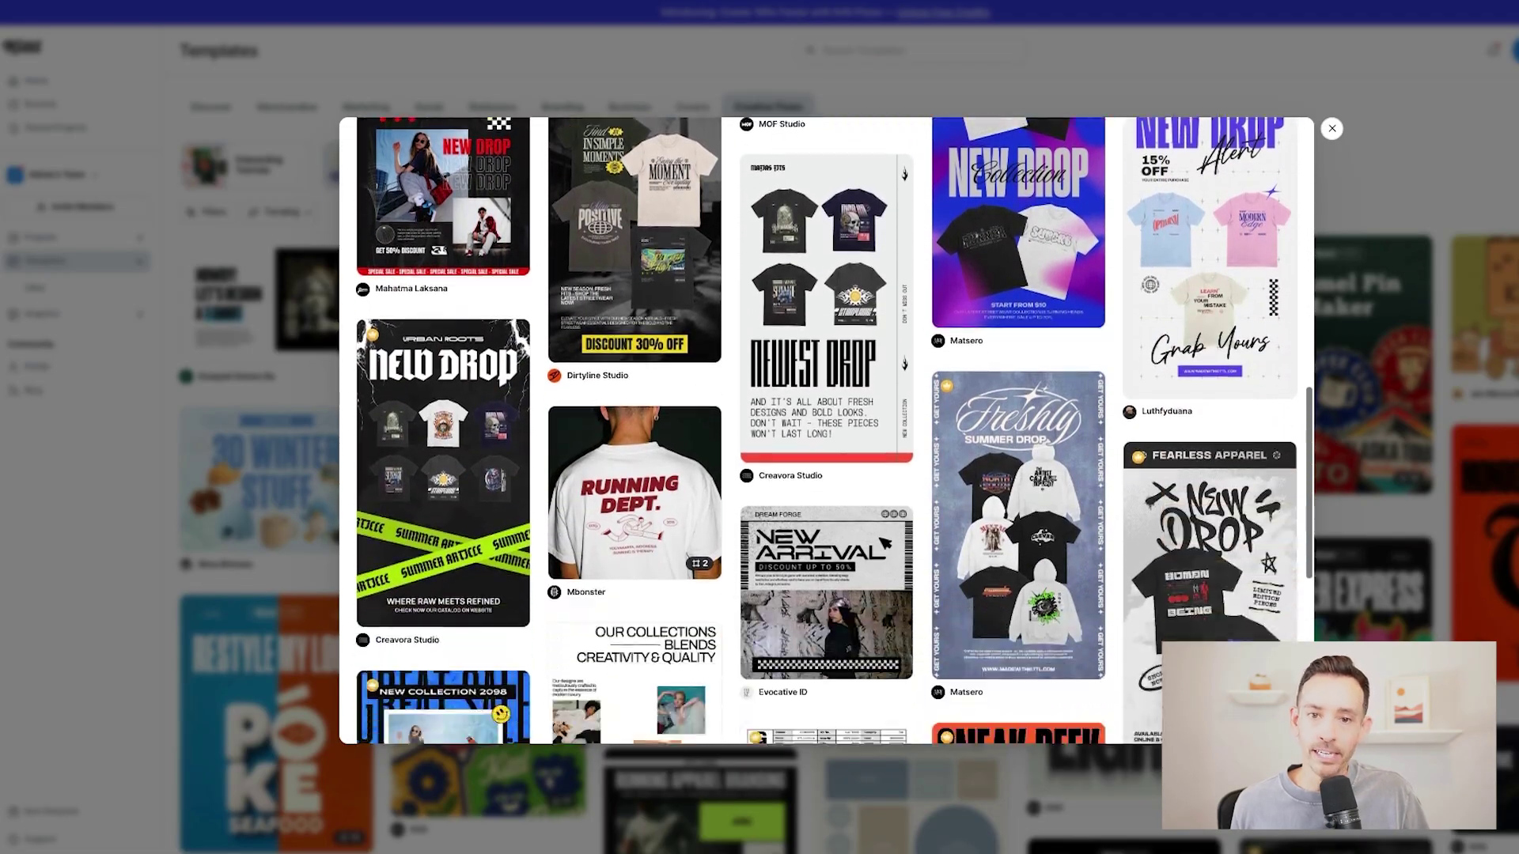
scroll(826, 431, "down", 3)
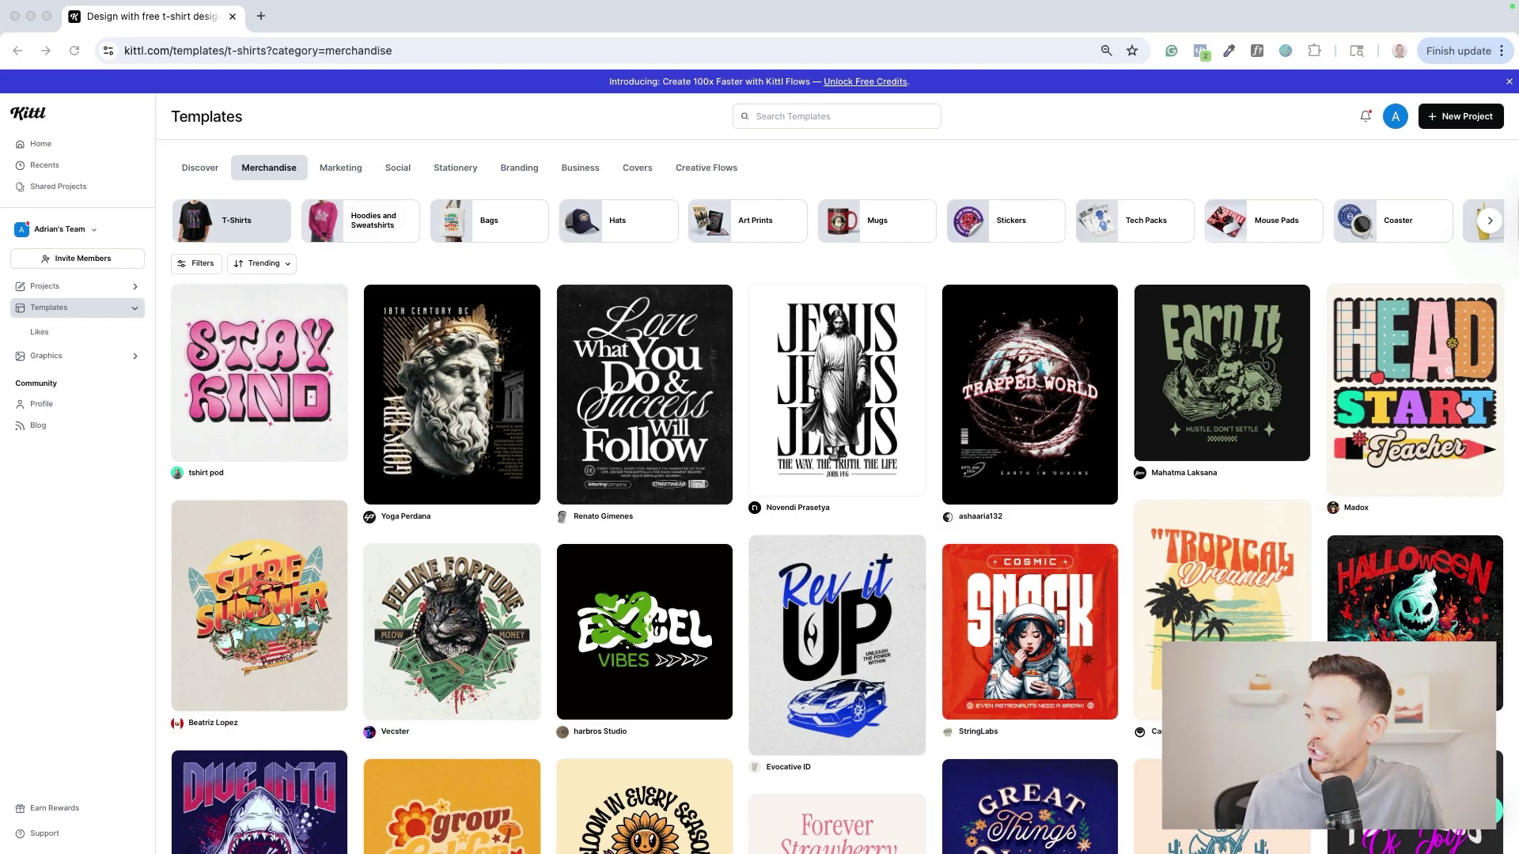
- Scroll the template grid down to find the Mama Needs Coffee design
scroll(1511, 807, "down", 15)
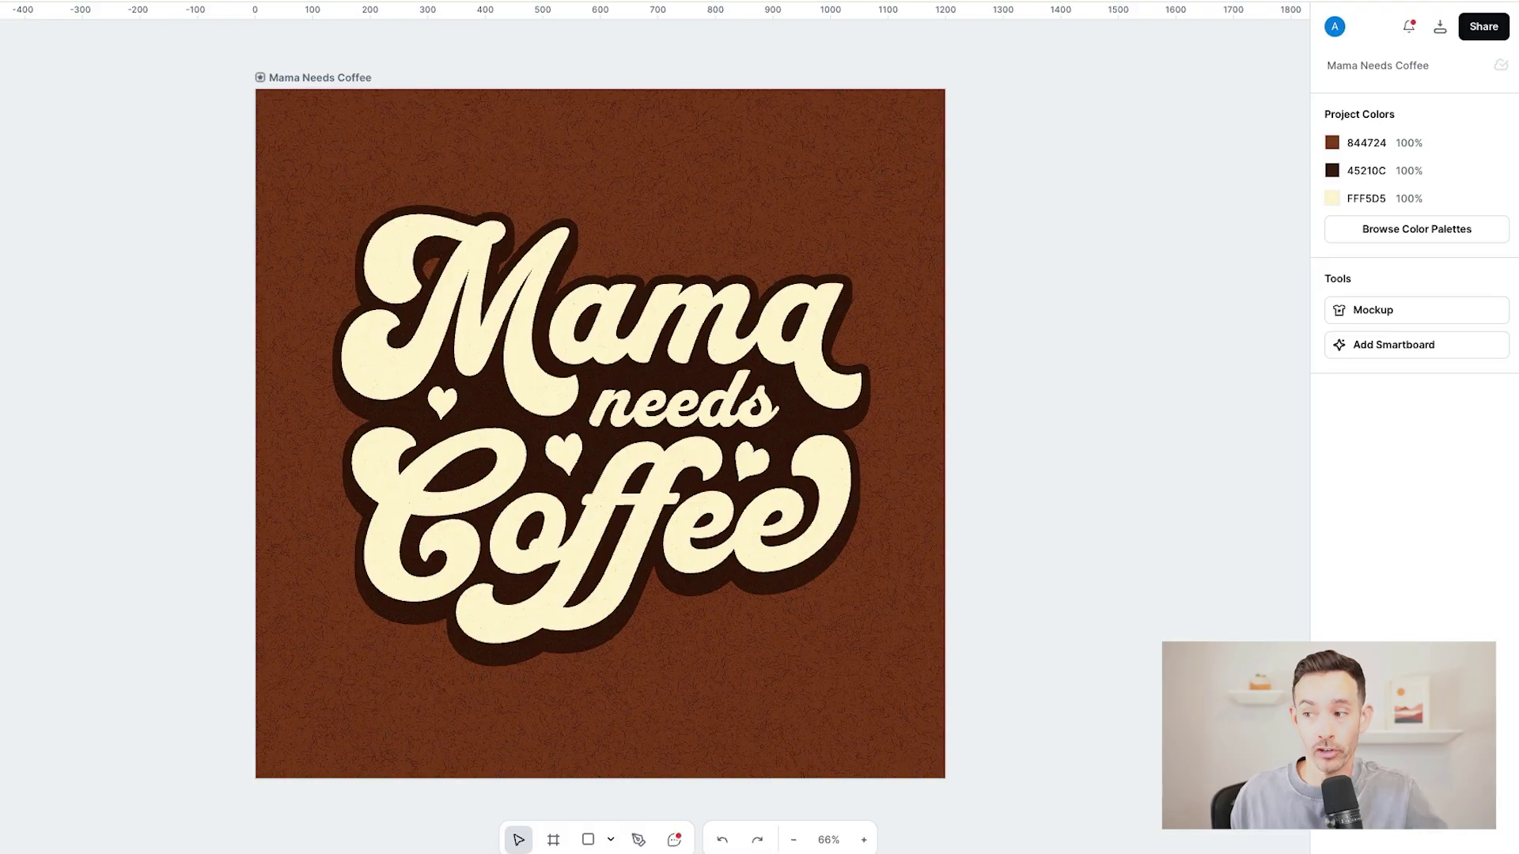
- Generate a Smartboard of the artboard in bubbly font with sparkles, then reselect the original
left_click(353, 73)
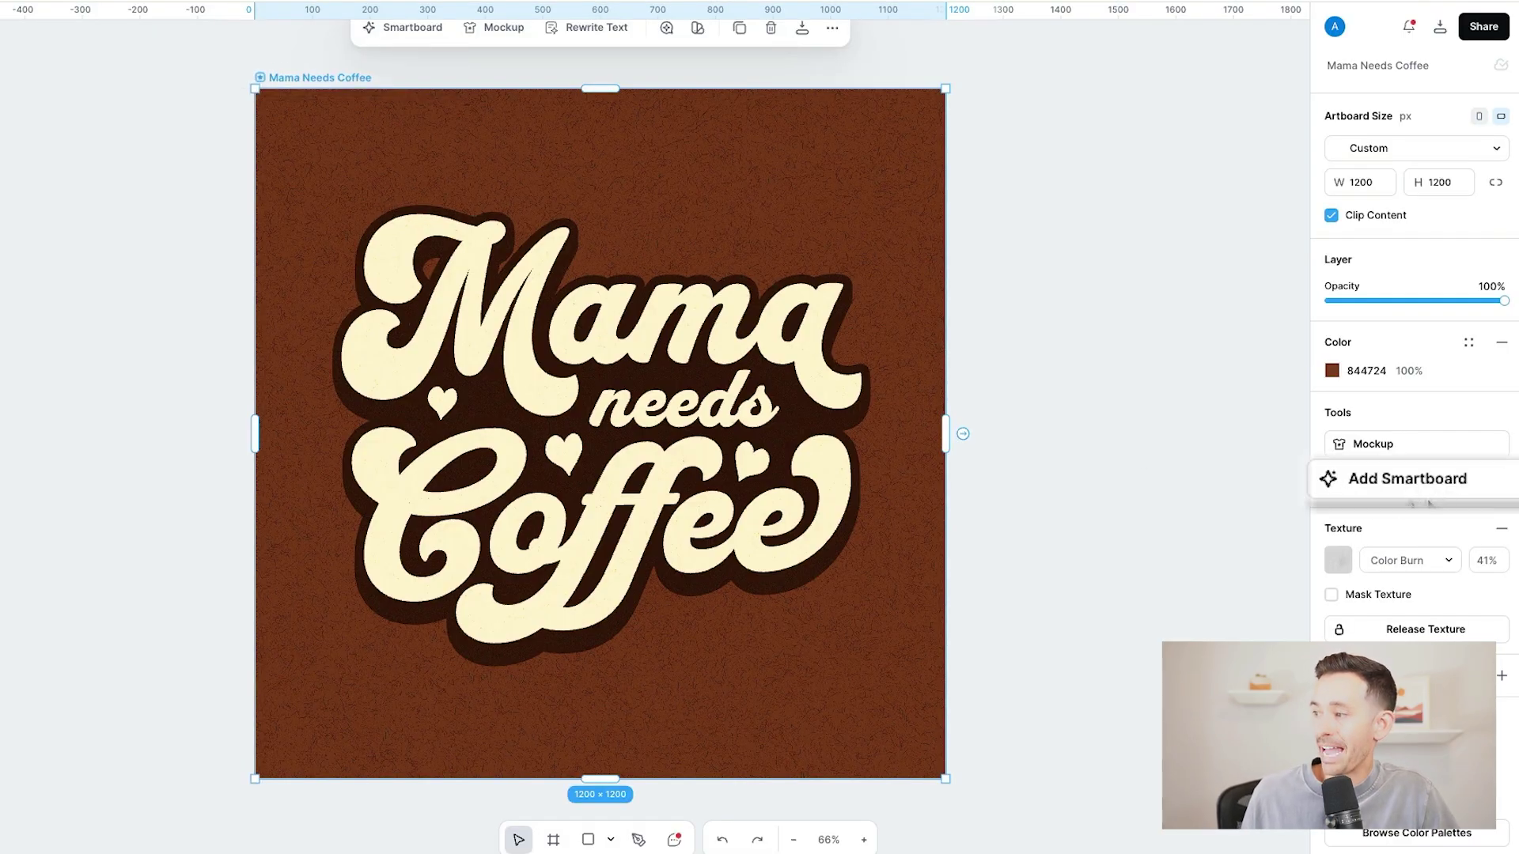
left_click(1445, 482)
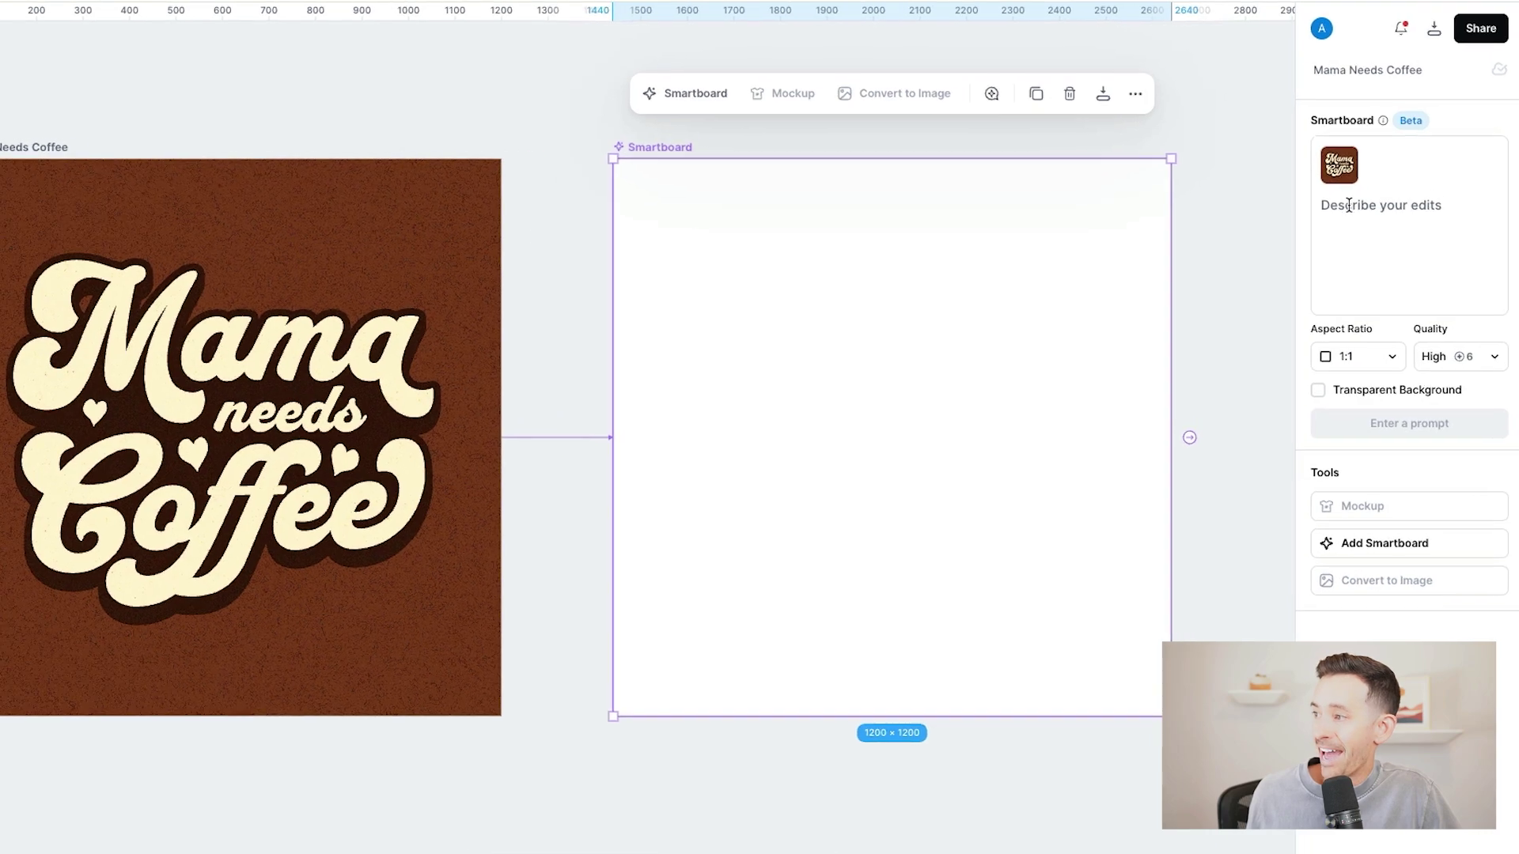
left_click(1349, 206)
type("turn this design into a bubbly font surrounded by sparkles")
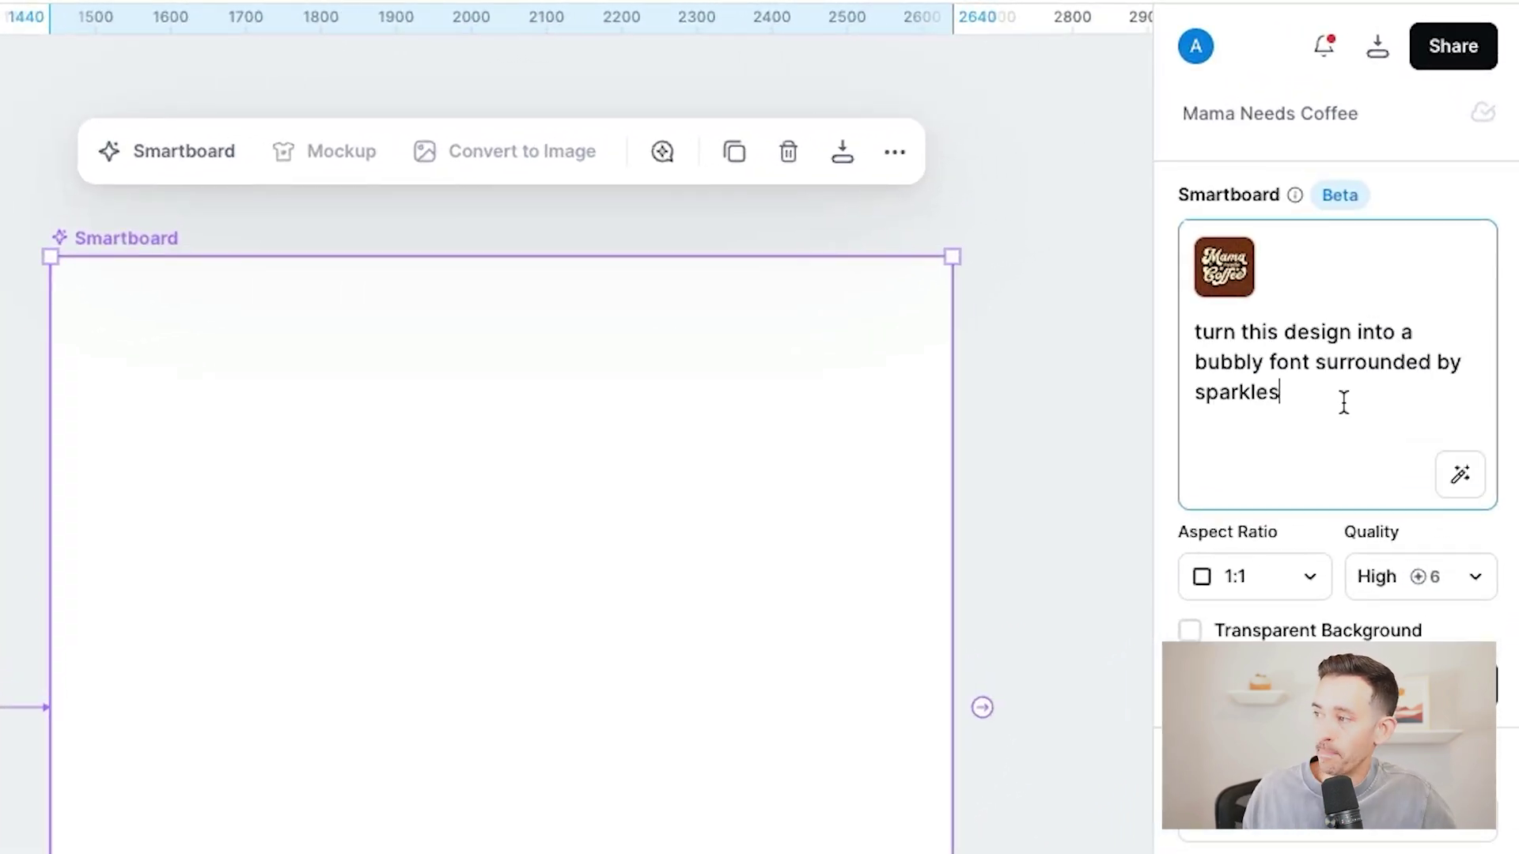
left_click(1480, 481)
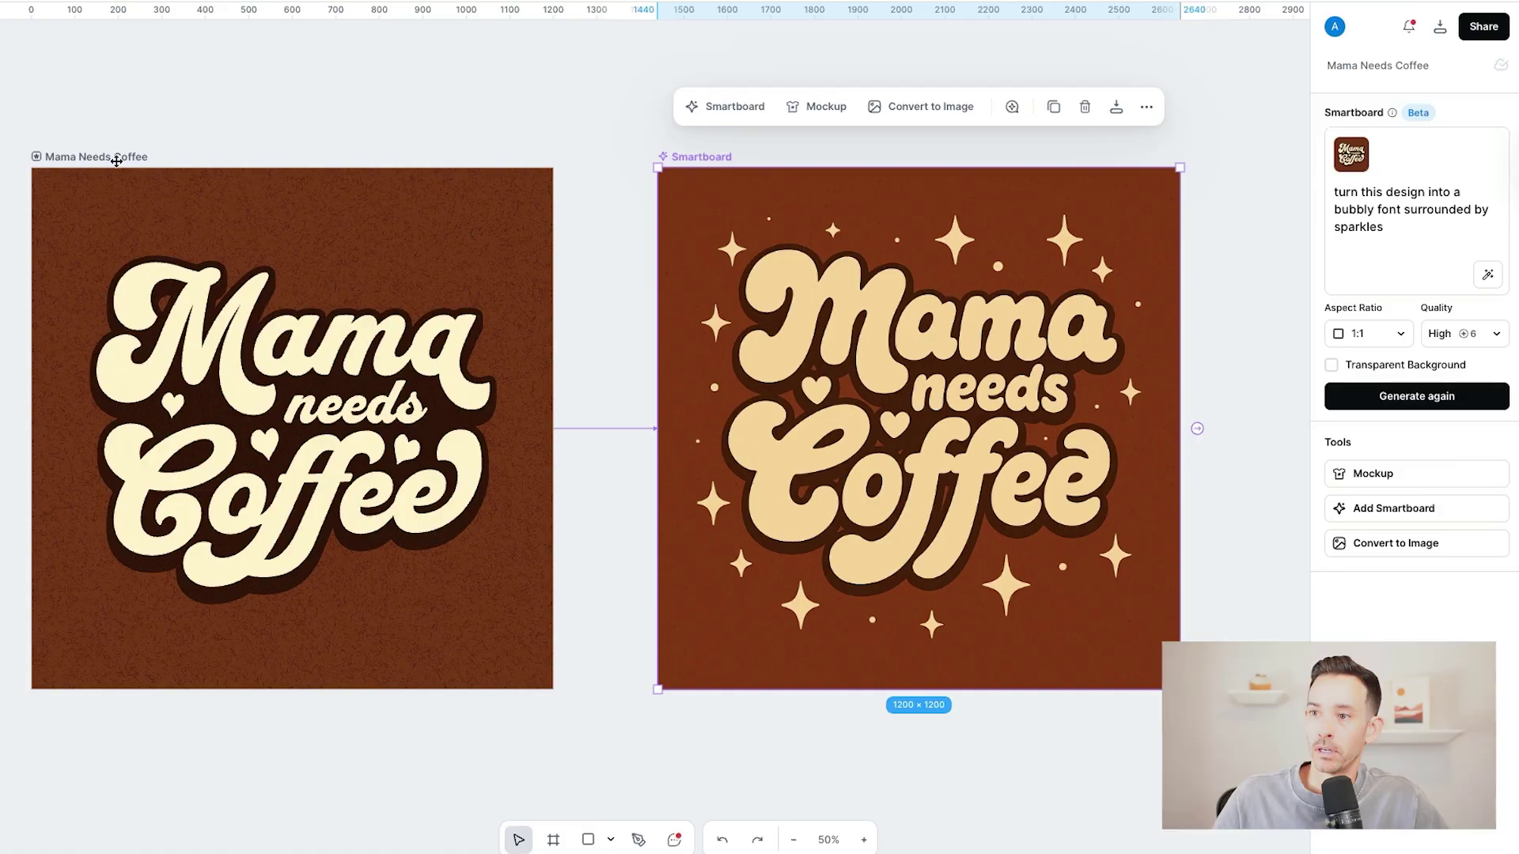
left_click(119, 157)
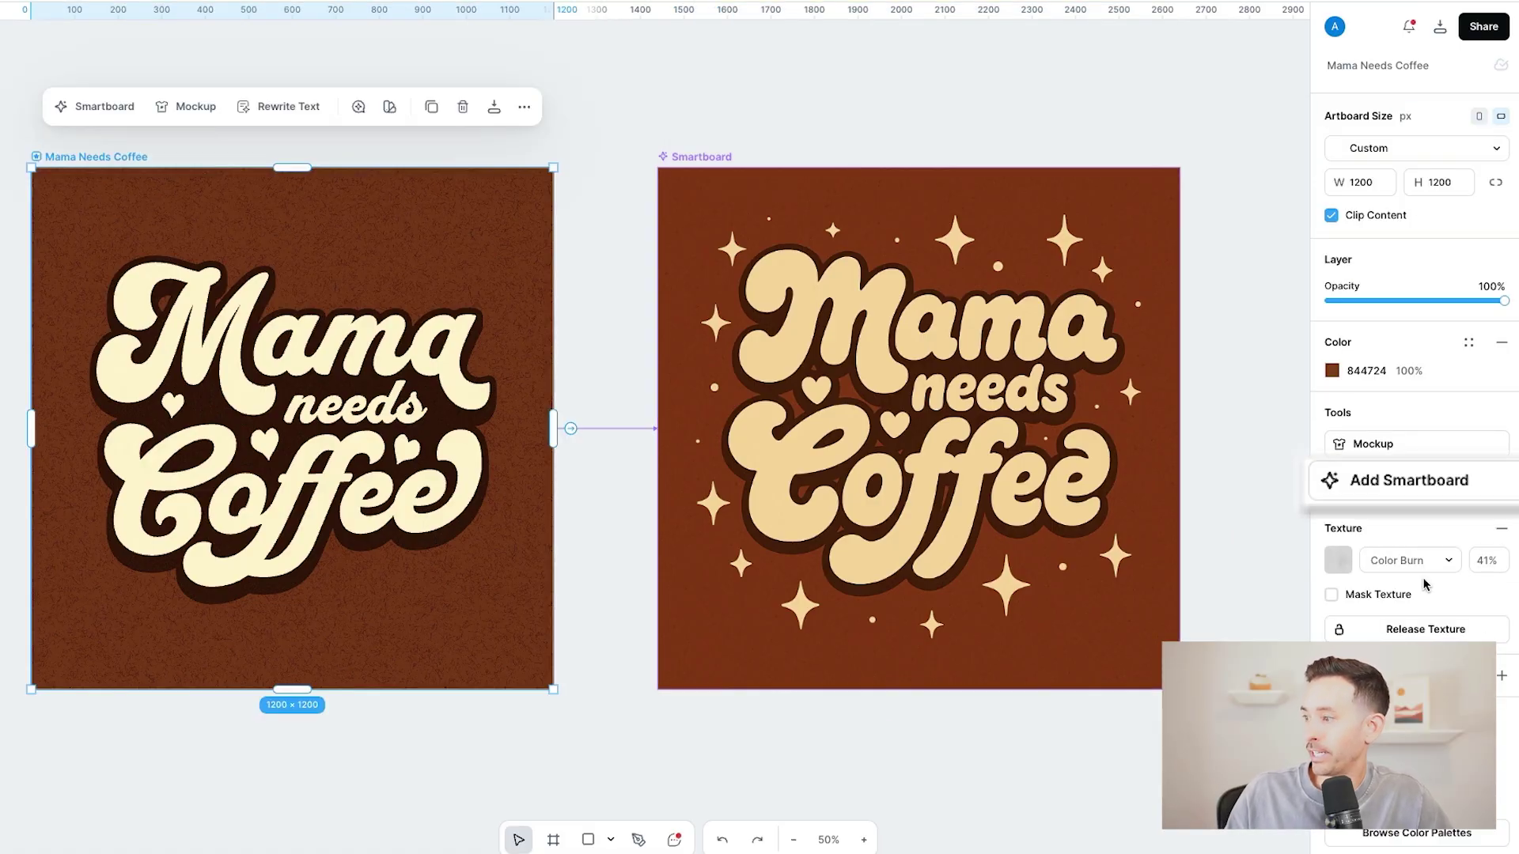
- Generate a Smartboard from the prompt 'turn this design into a western font', then reselect the original
left_click(1413, 481)
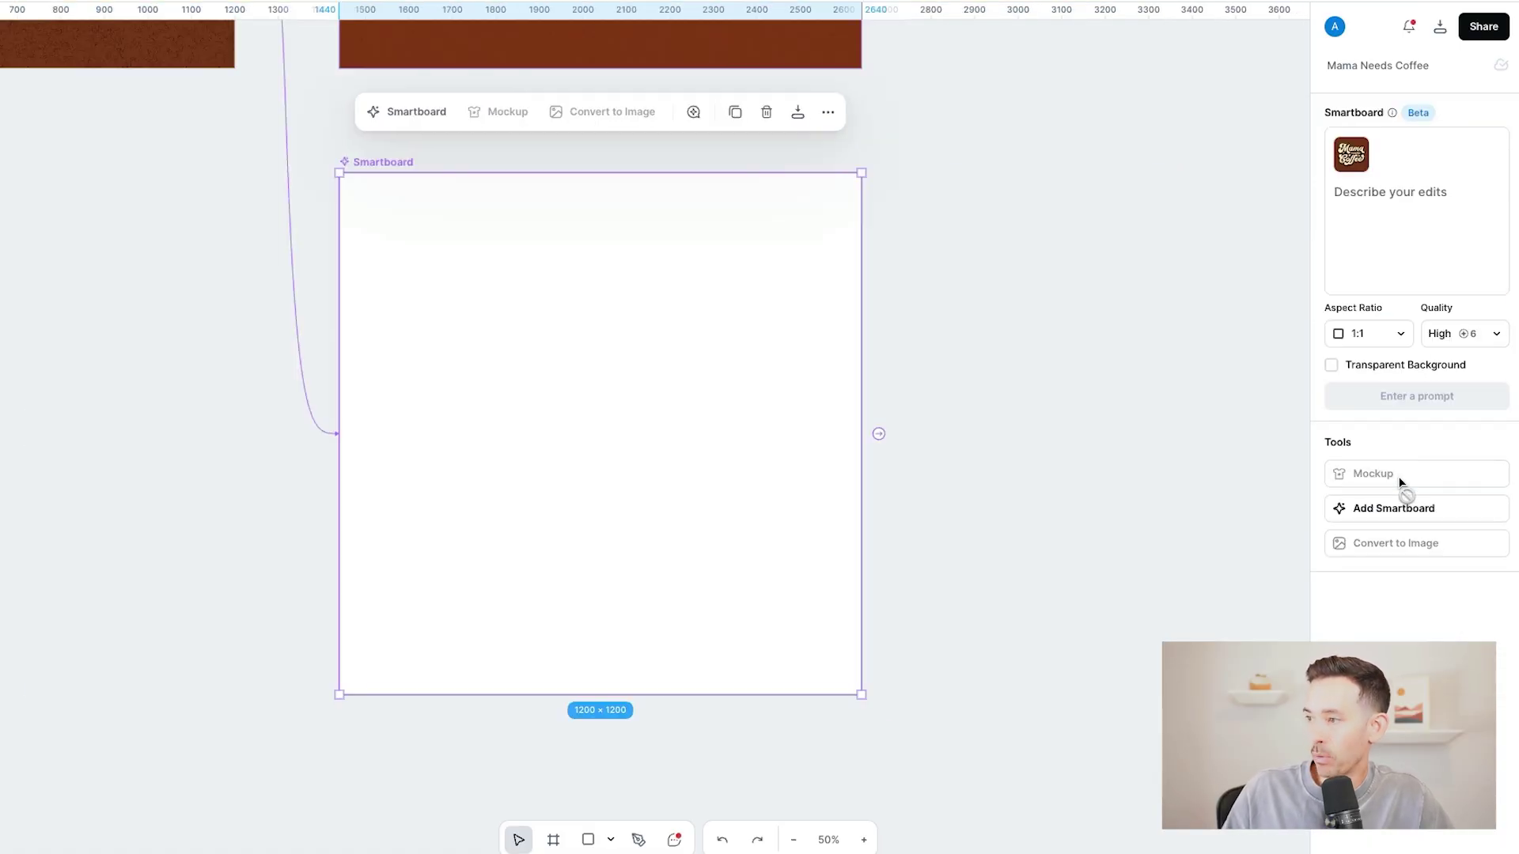
left_click(1353, 192)
type("turn this design into a western font")
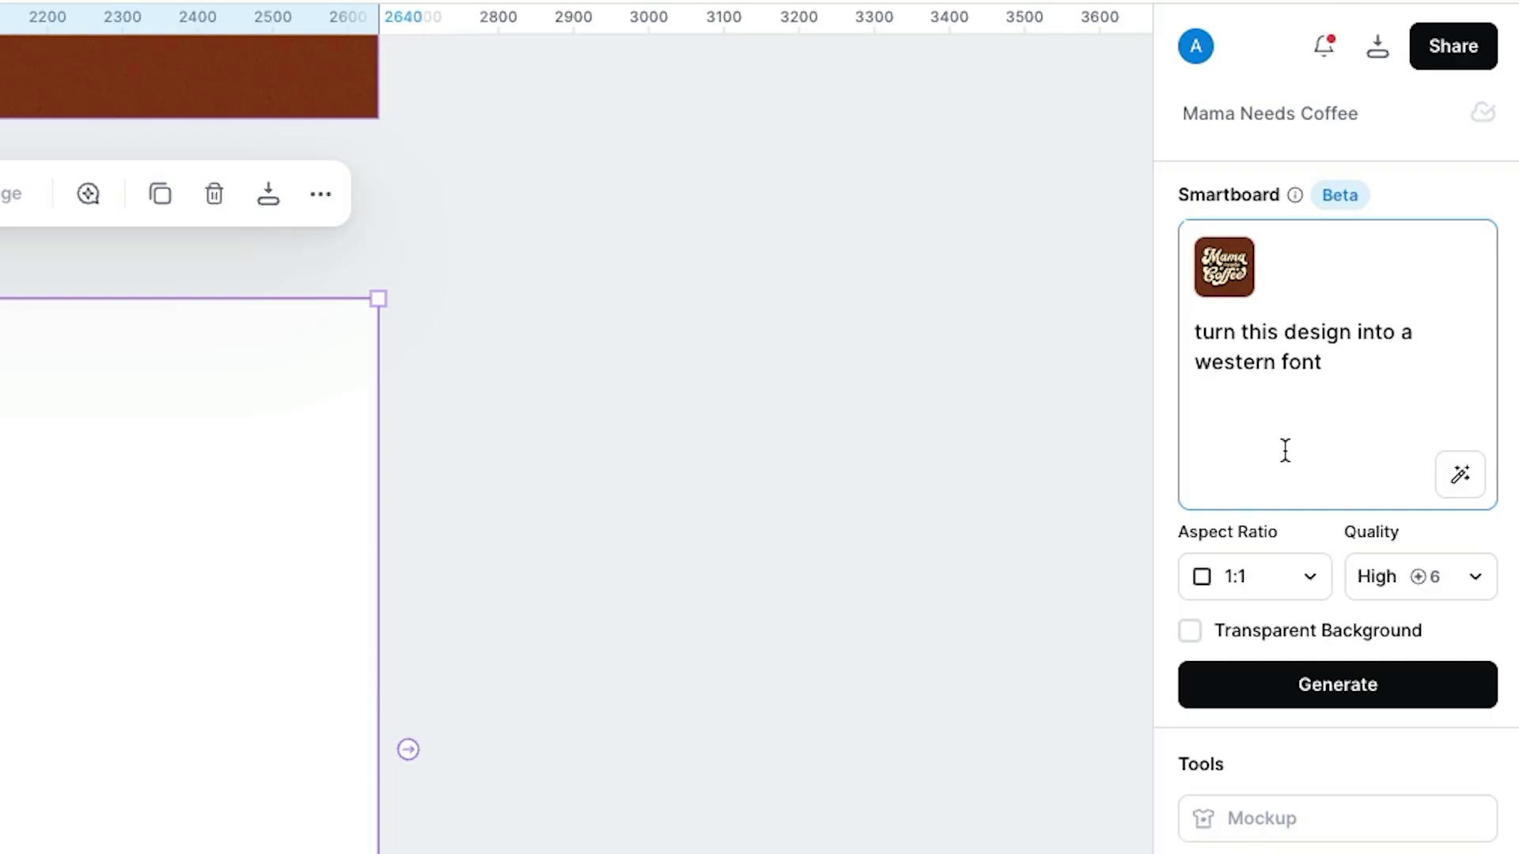
left_click(1337, 684)
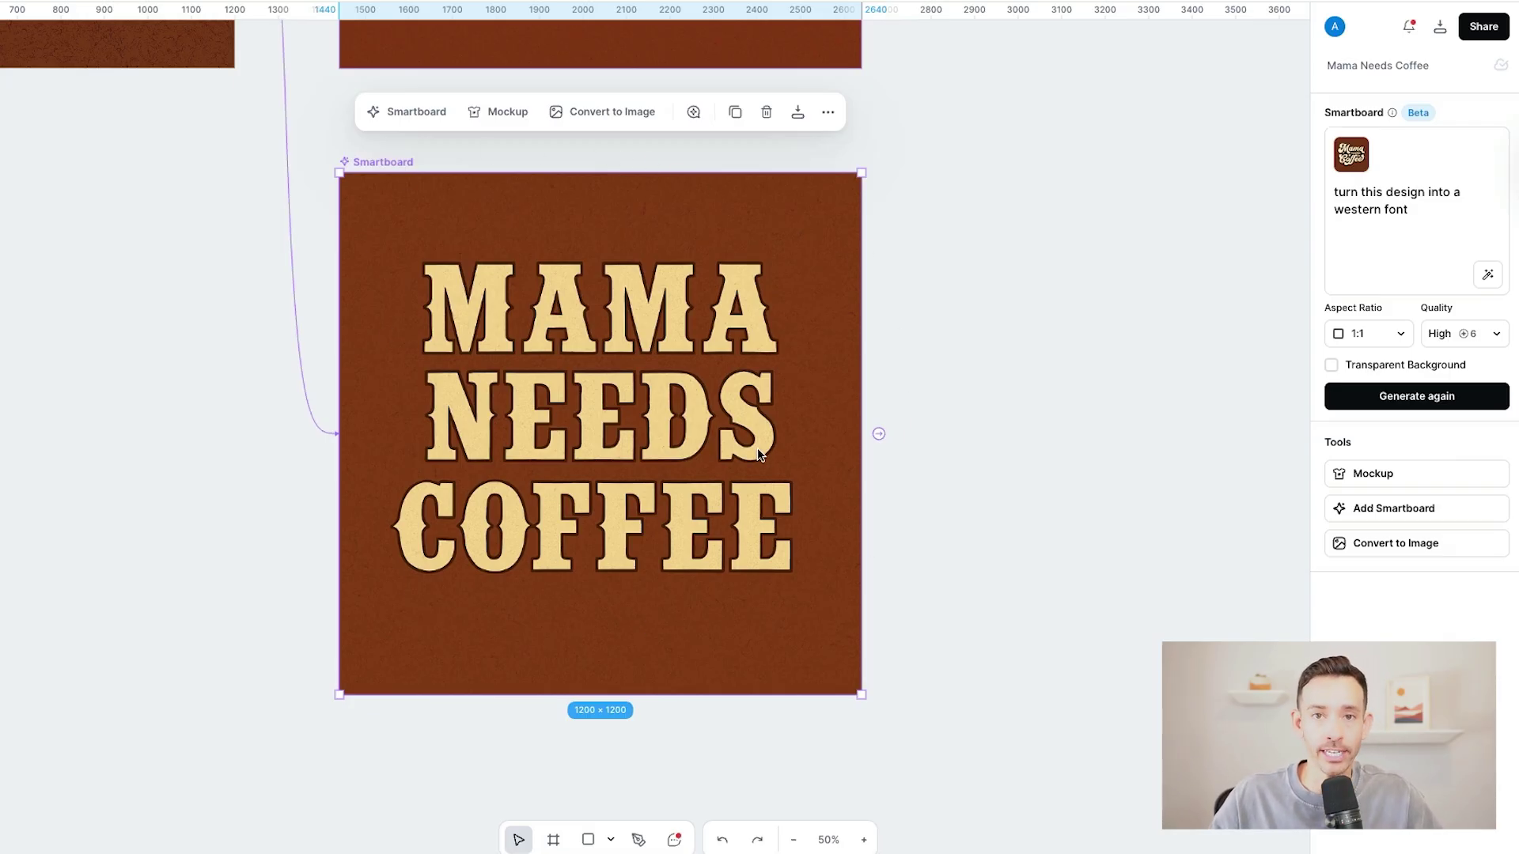
key("ctrl+minus")
scroll(686, 552, "up", 4)
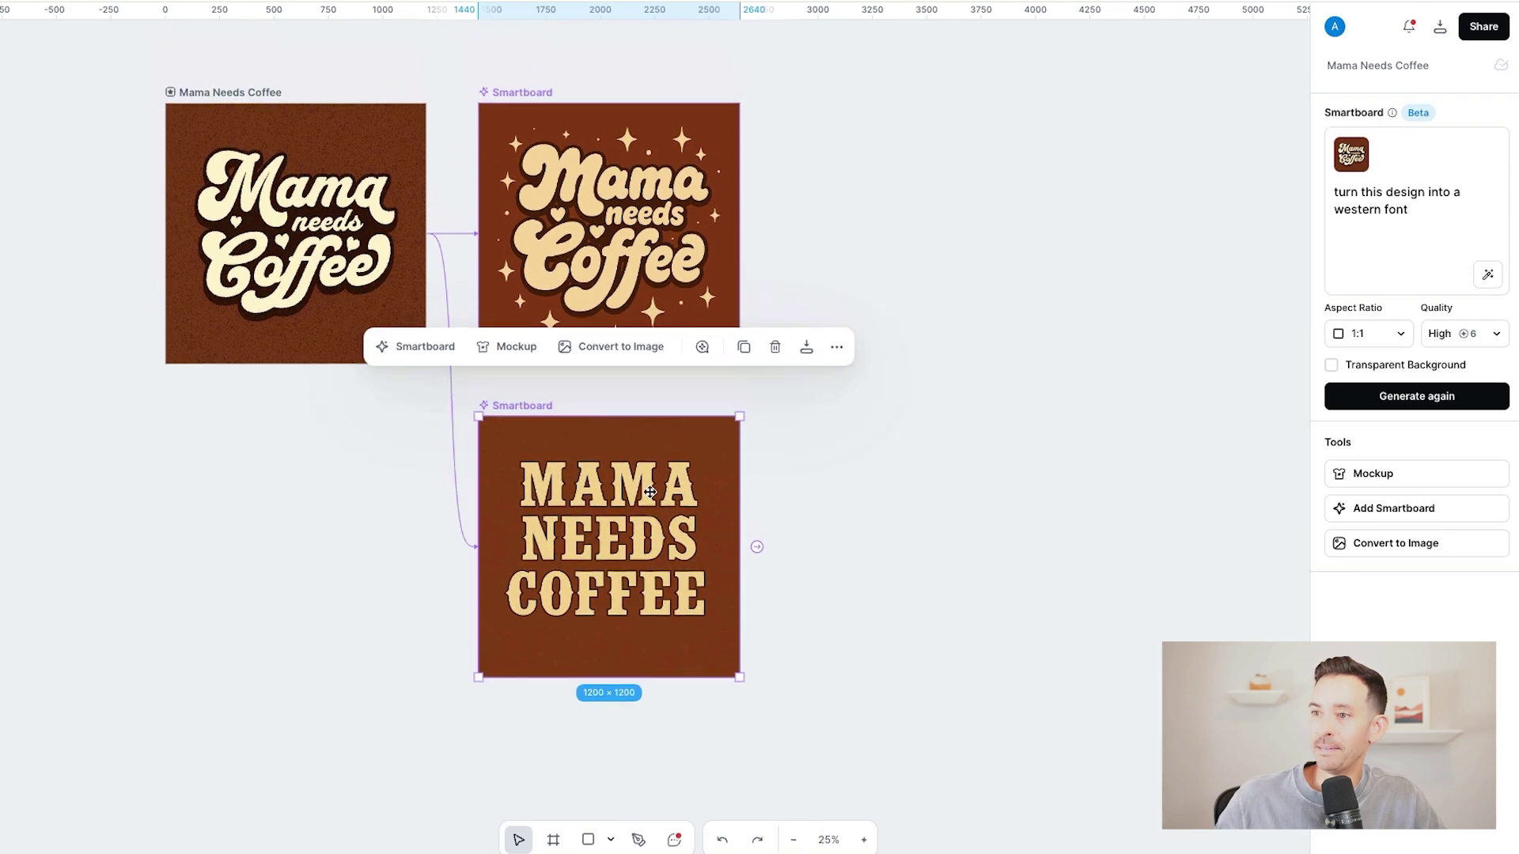
scroll(643, 488, "left", 2)
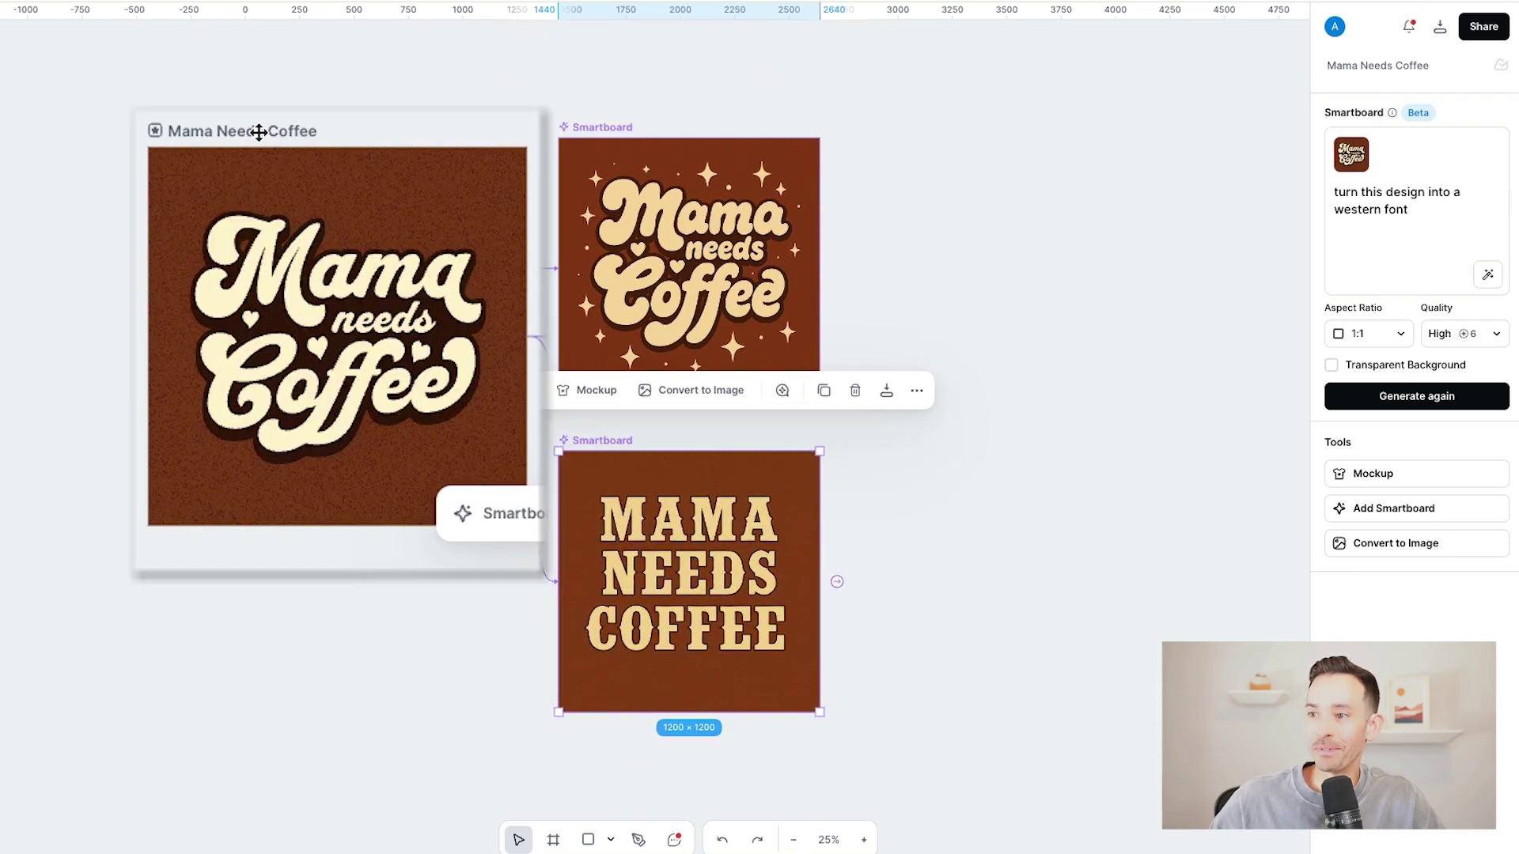
left_click(265, 133)
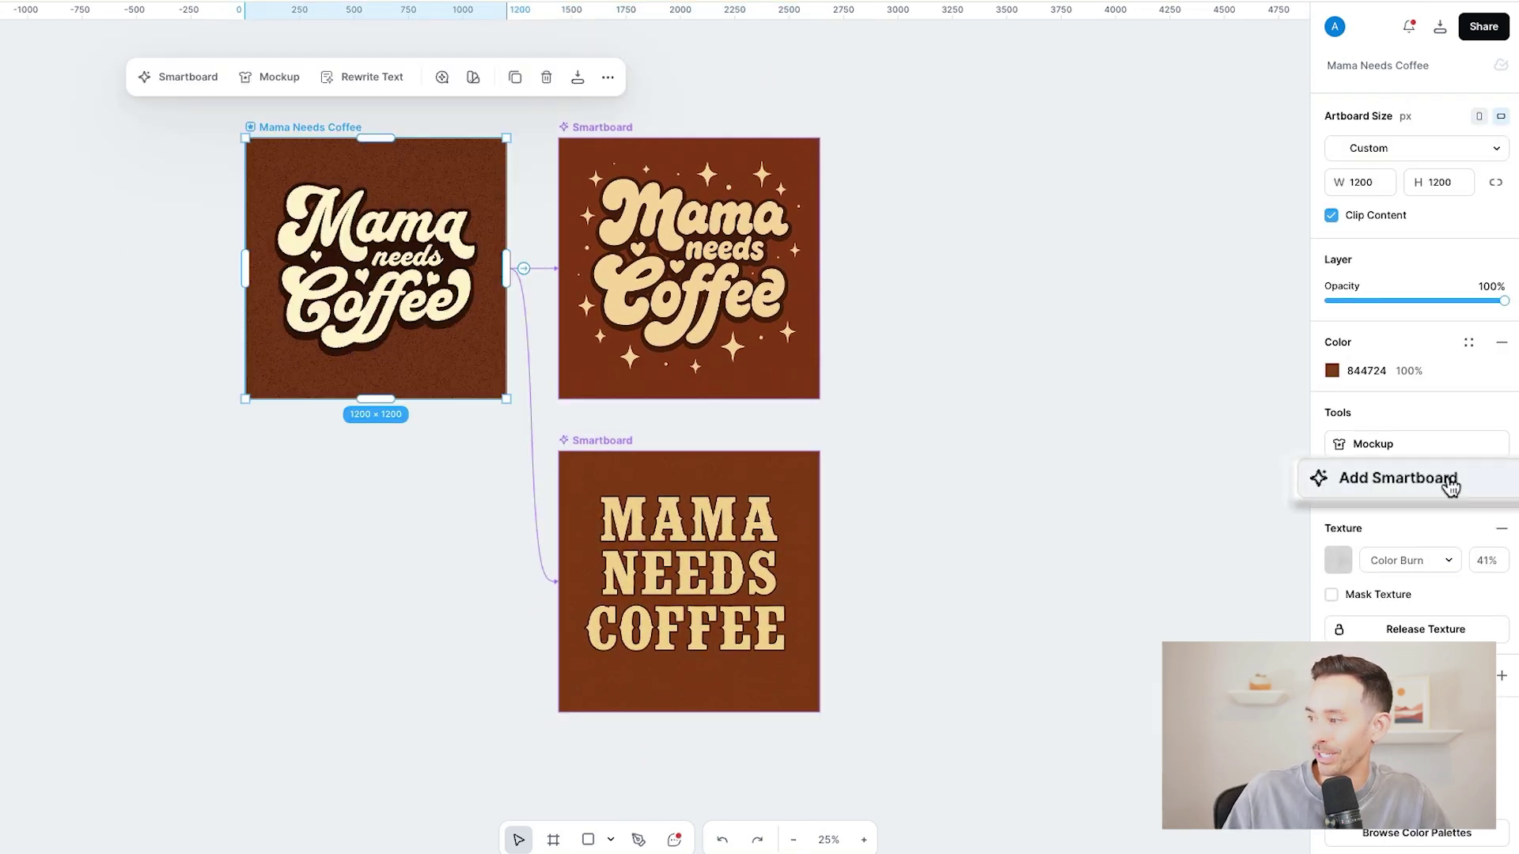
- Generate a third Smartboard with bubbly lettering framed by minimalist daisies, then fit all boards
left_click(1390, 479)
left_click(1332, 224)
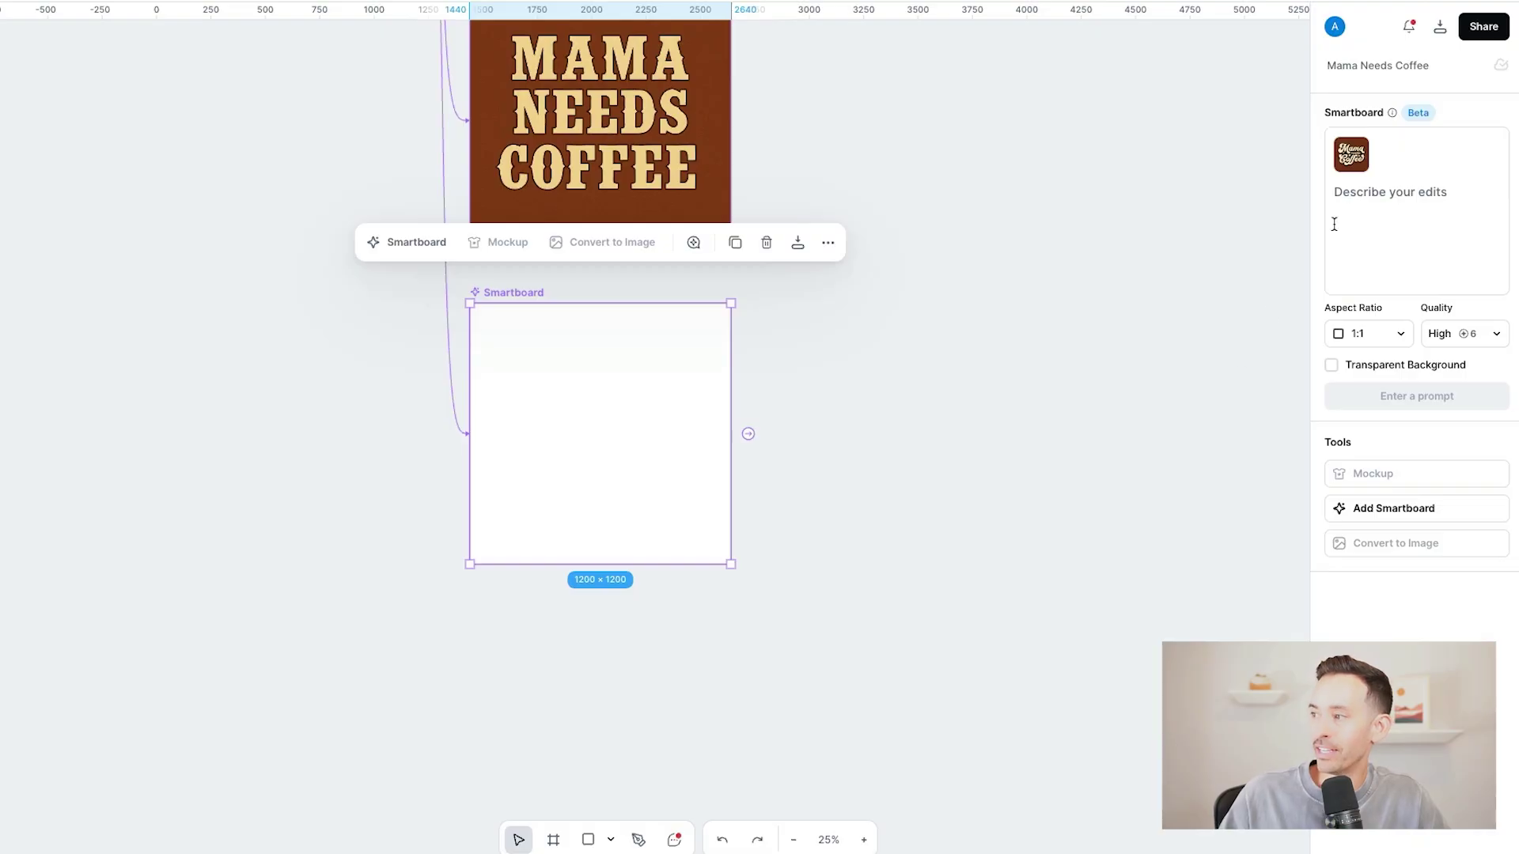
type("turn this design into a bubbly font surrounded by minimalist daisies")
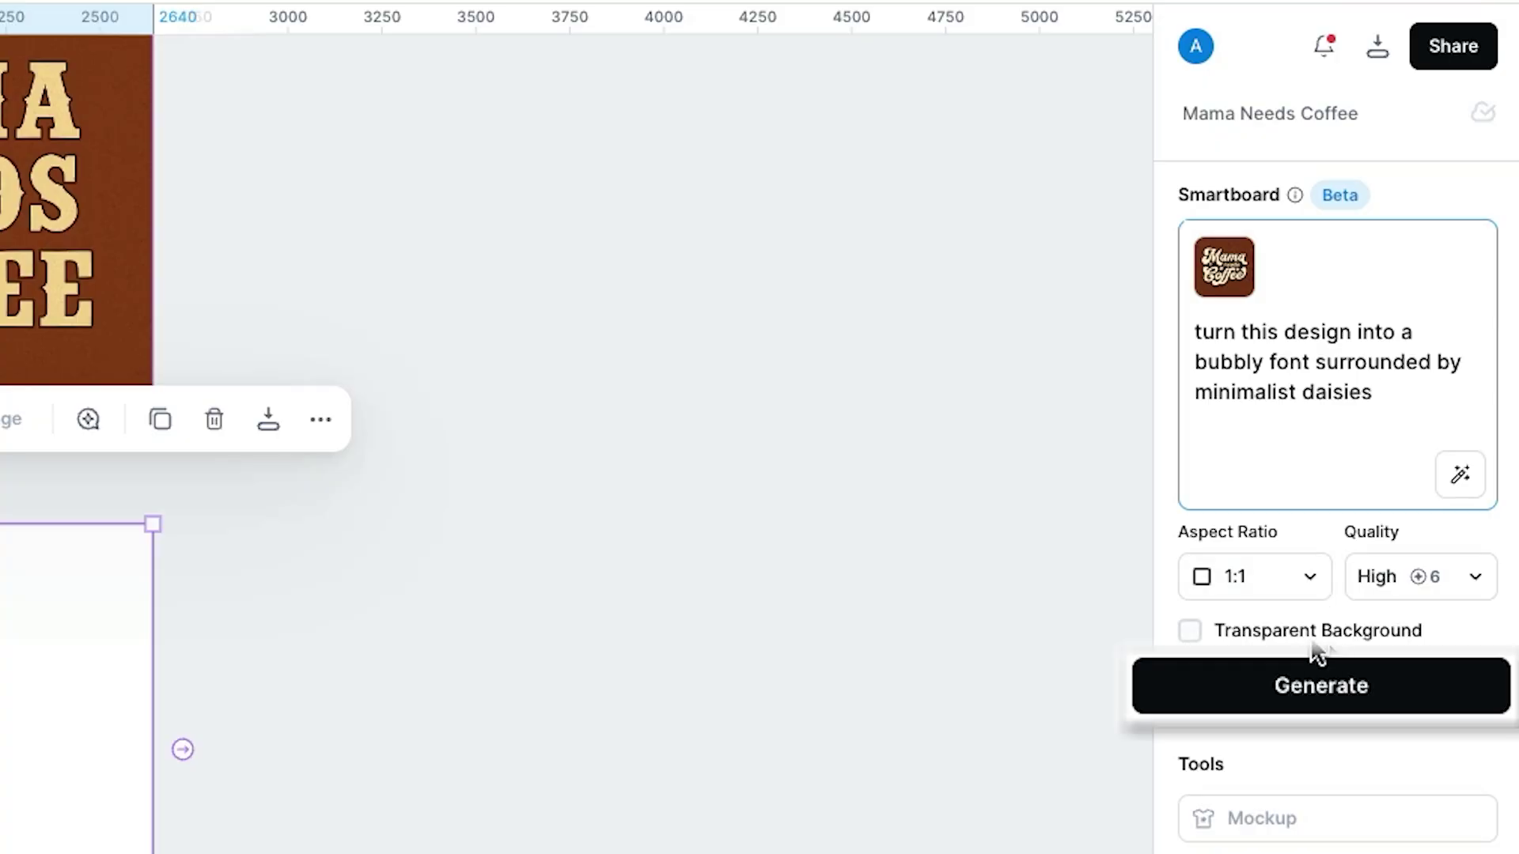
left_click(1332, 680)
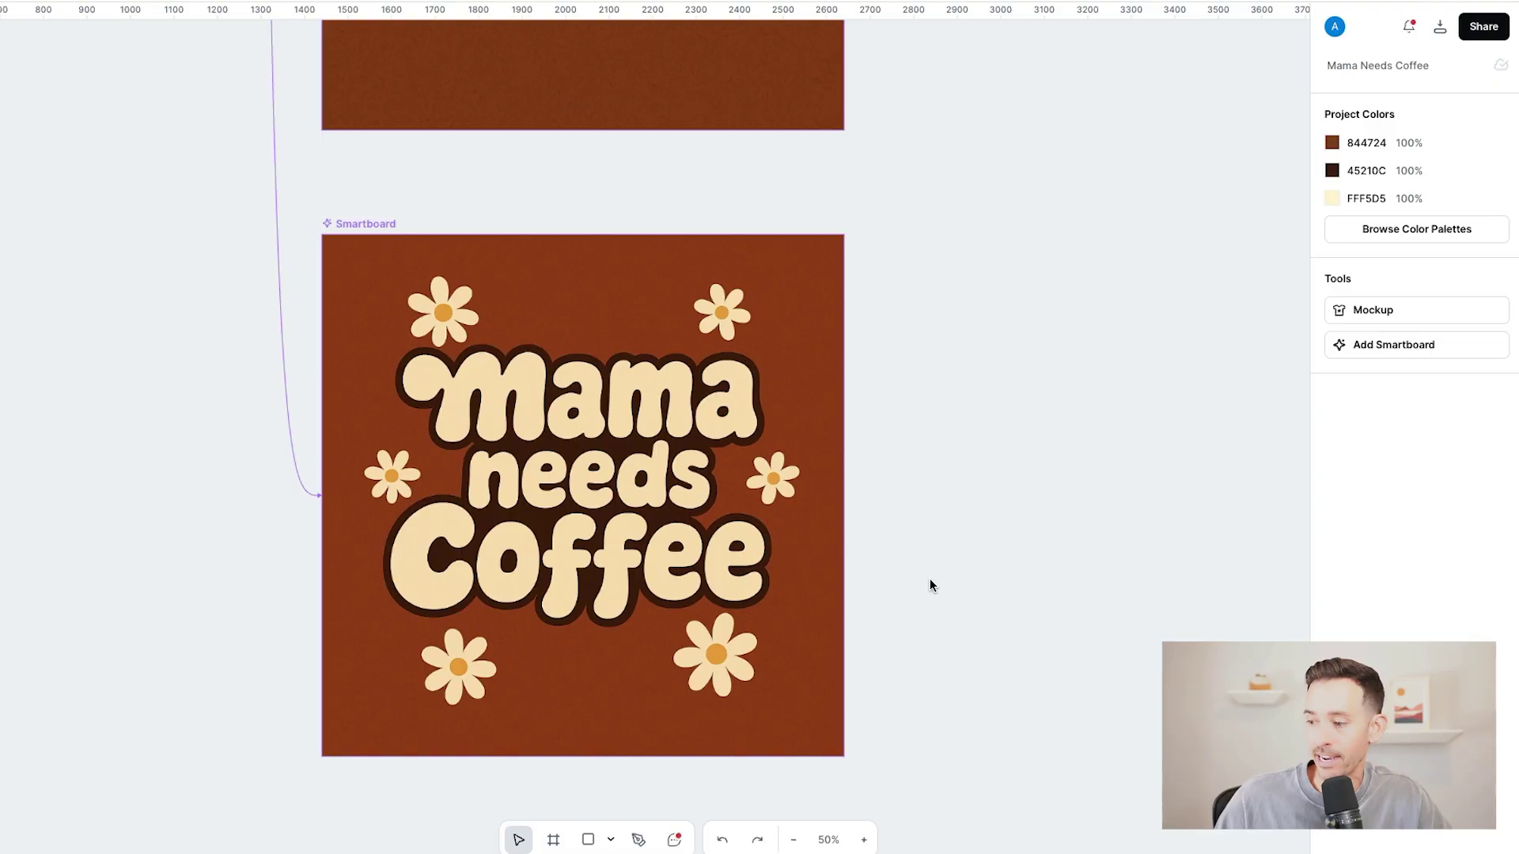
key("shift+1")
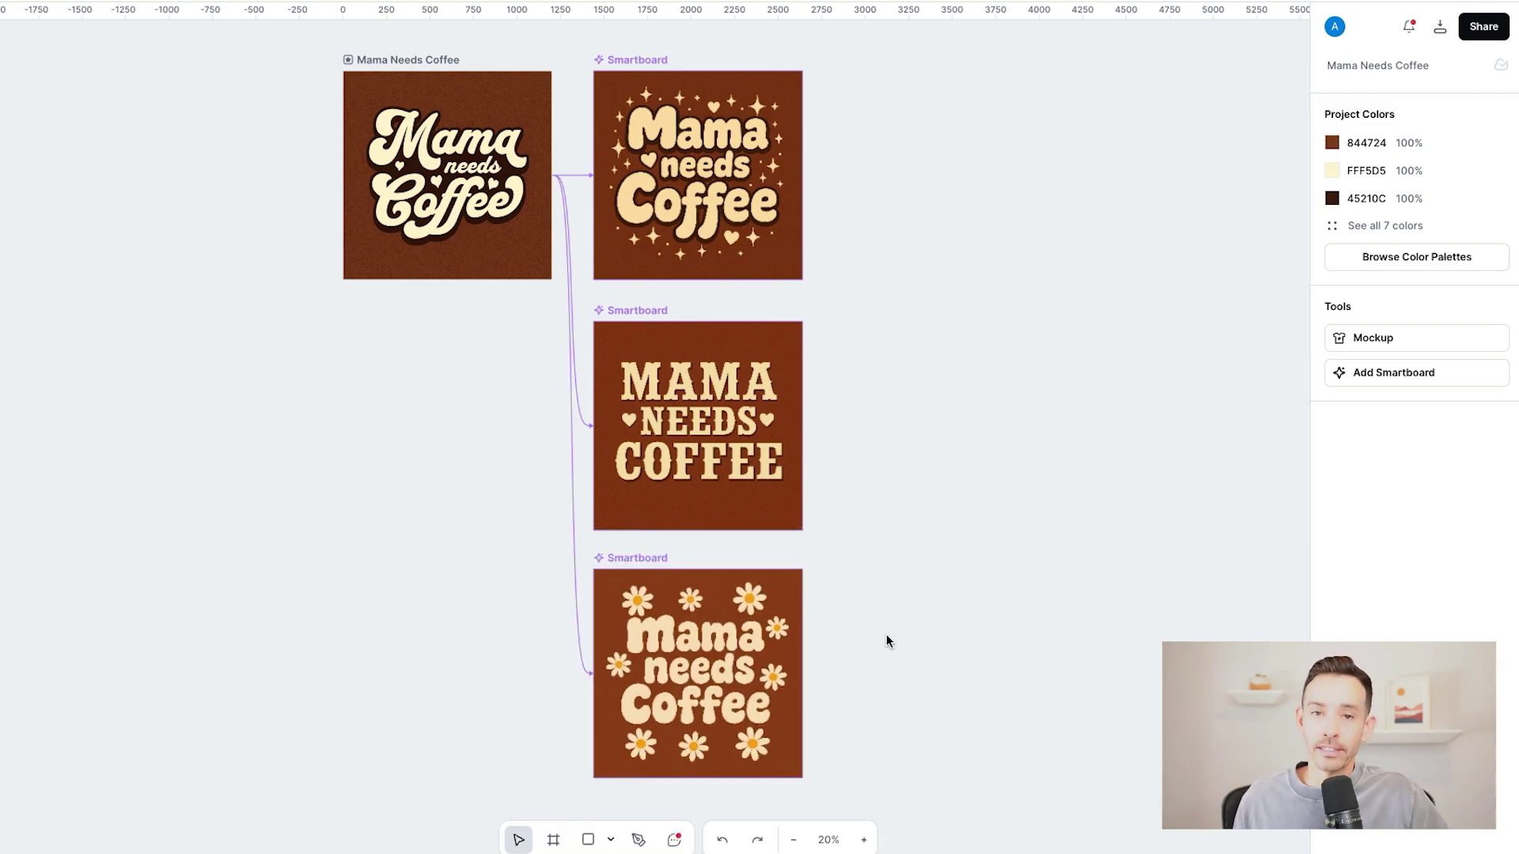
- Branch the daisy board with prompt "Change 'Mama' to 'Nurse'", then reselect the daisy Mama board
left_click_drag(672, 606, 672, 606)
left_click(672, 606)
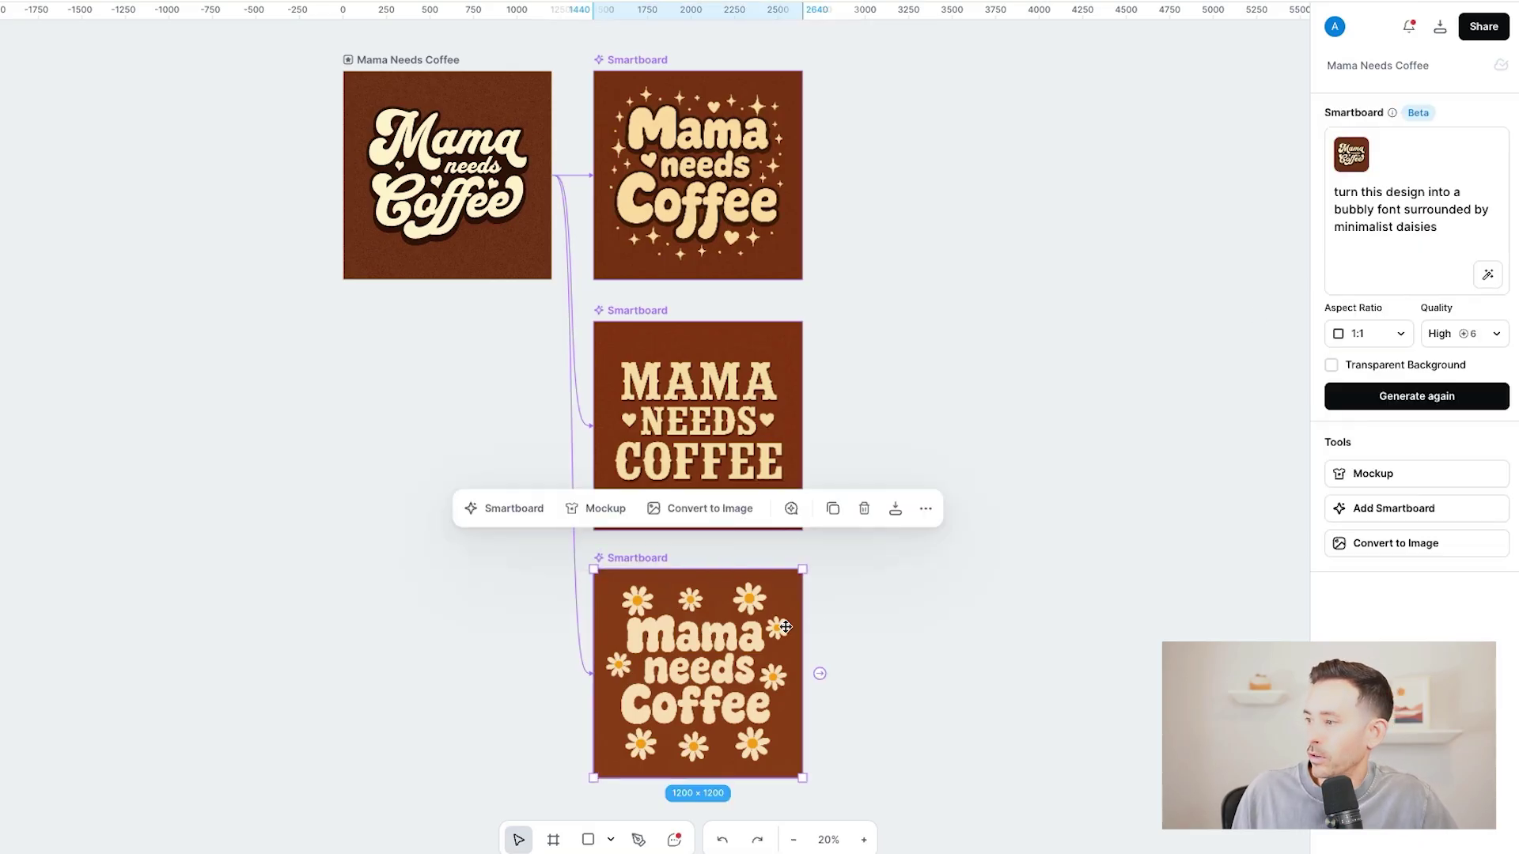
left_click(1394, 515)
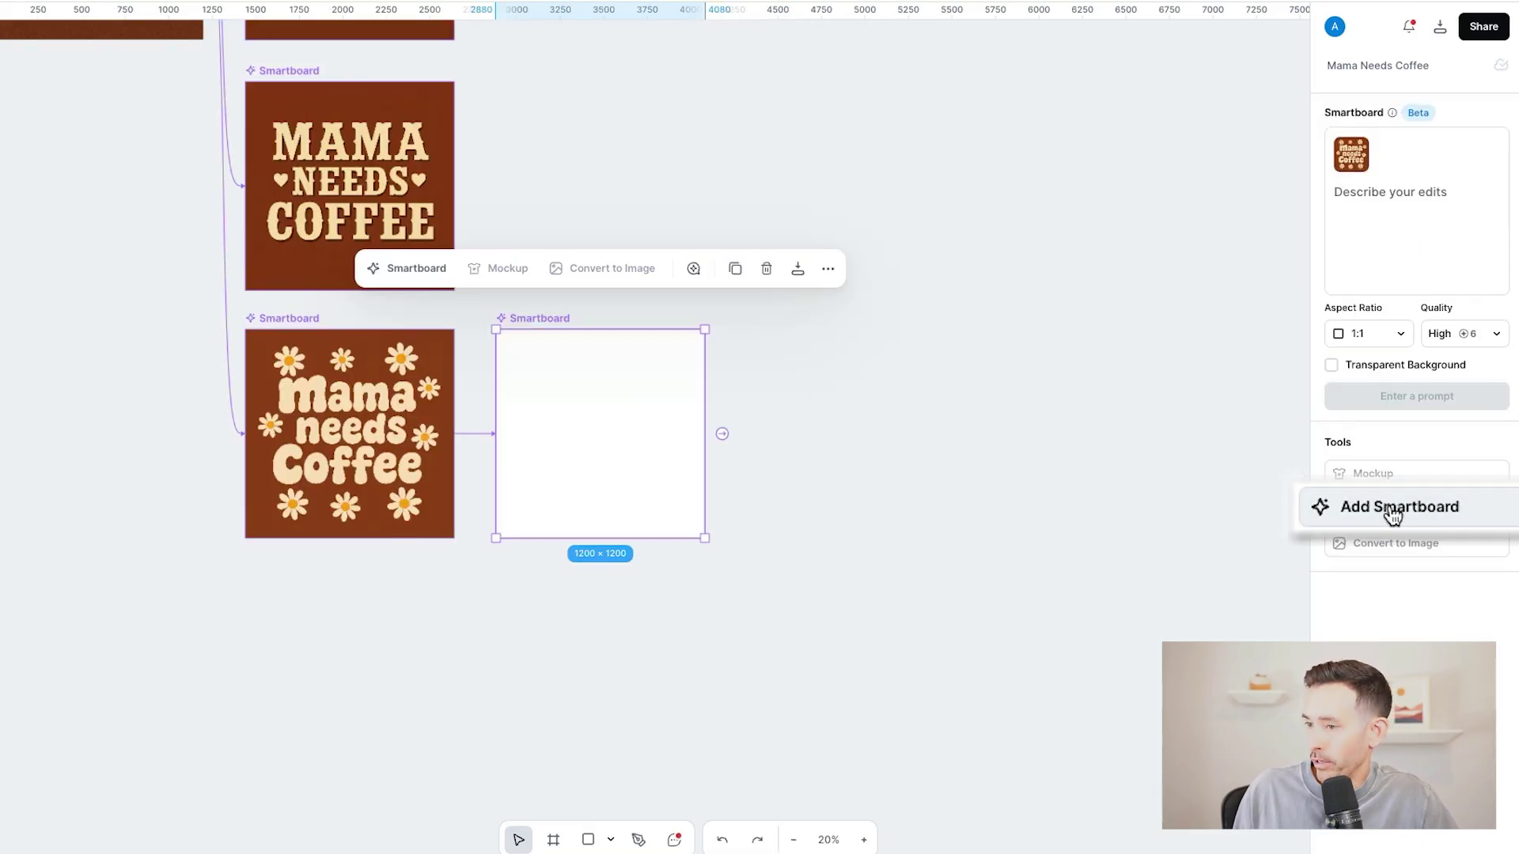
left_click(1369, 234)
type("Change 'Mama' to 'Nurse'")
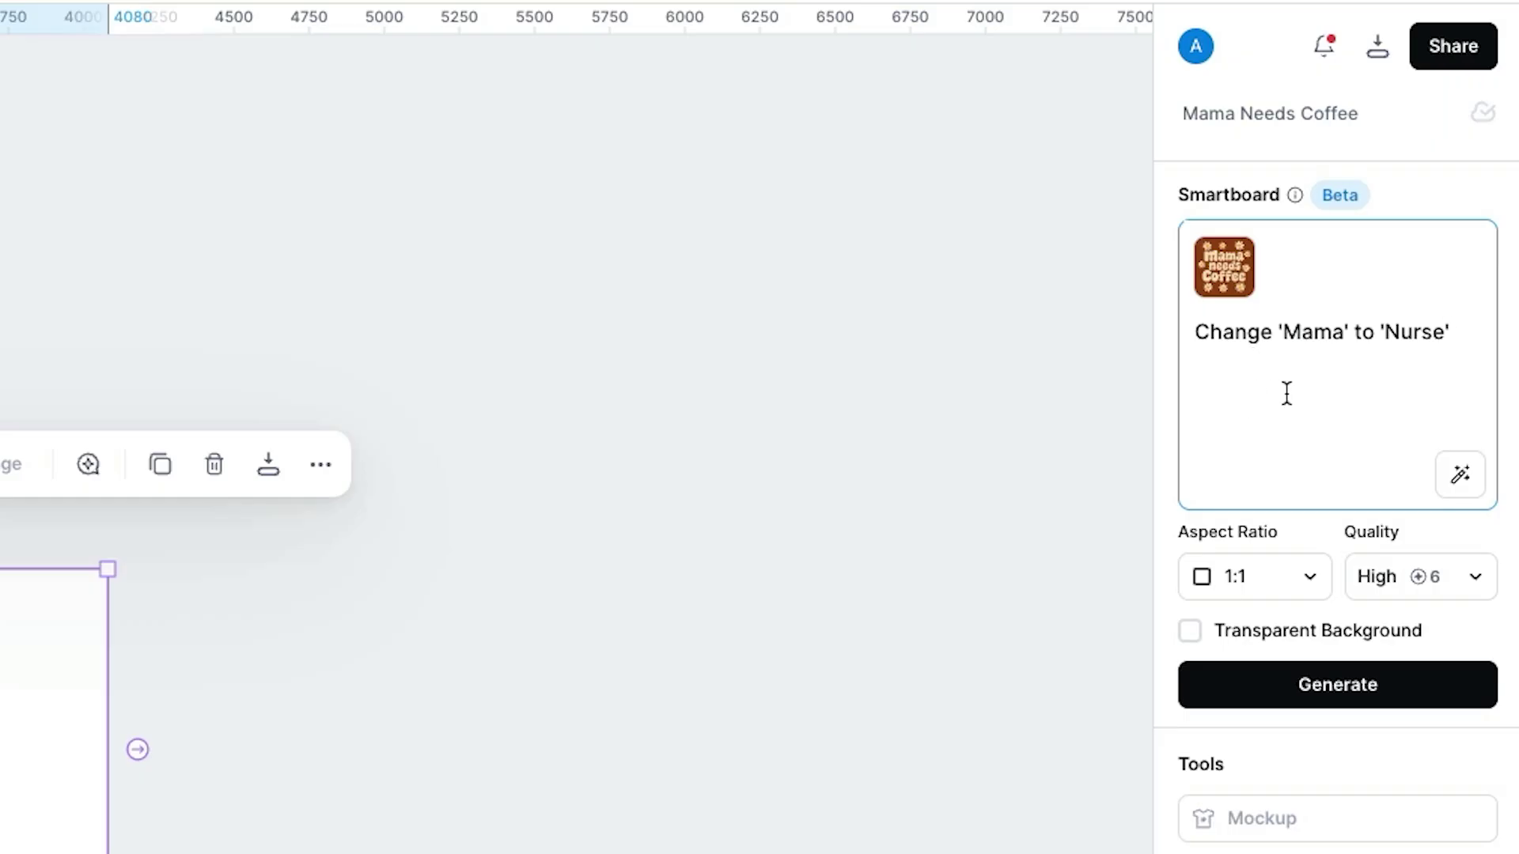
left_click(1321, 700)
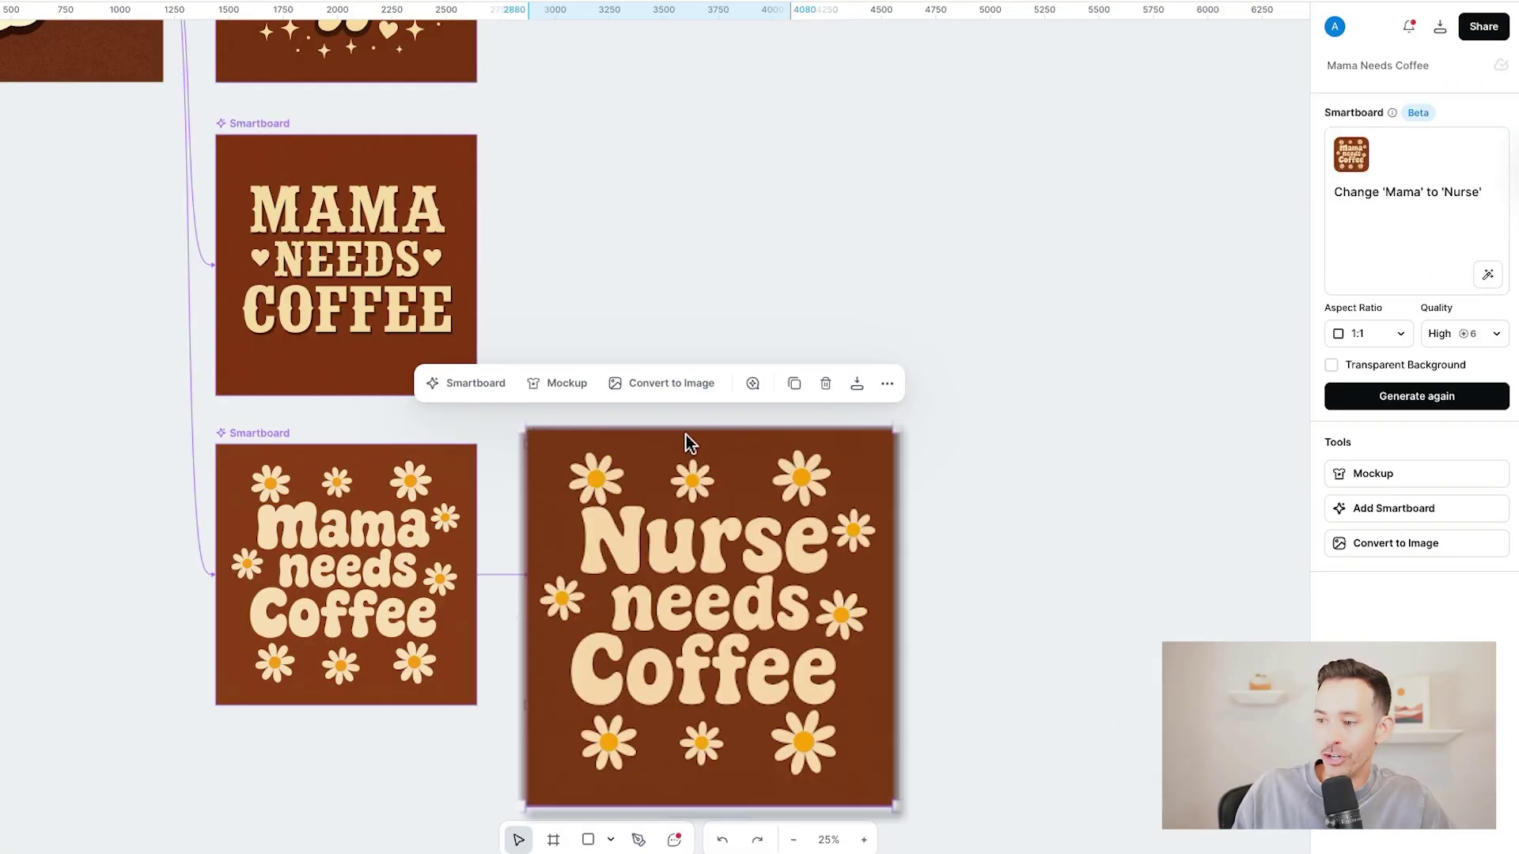
scroll(672, 515, "up", 5)
scroll(672, 514, "left", 3)
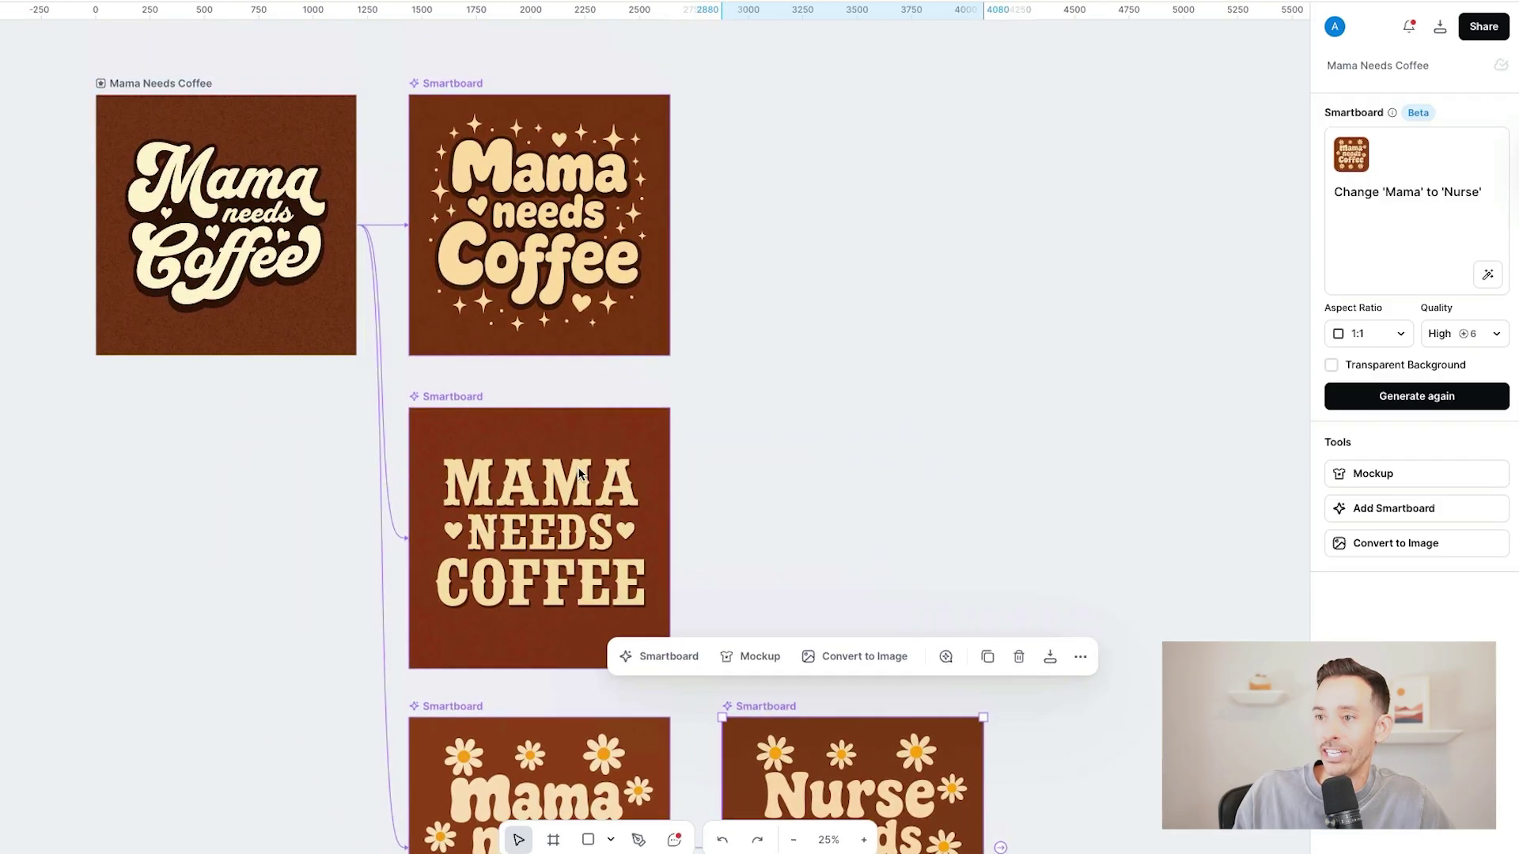
scroll(1015, 506, "down", 5)
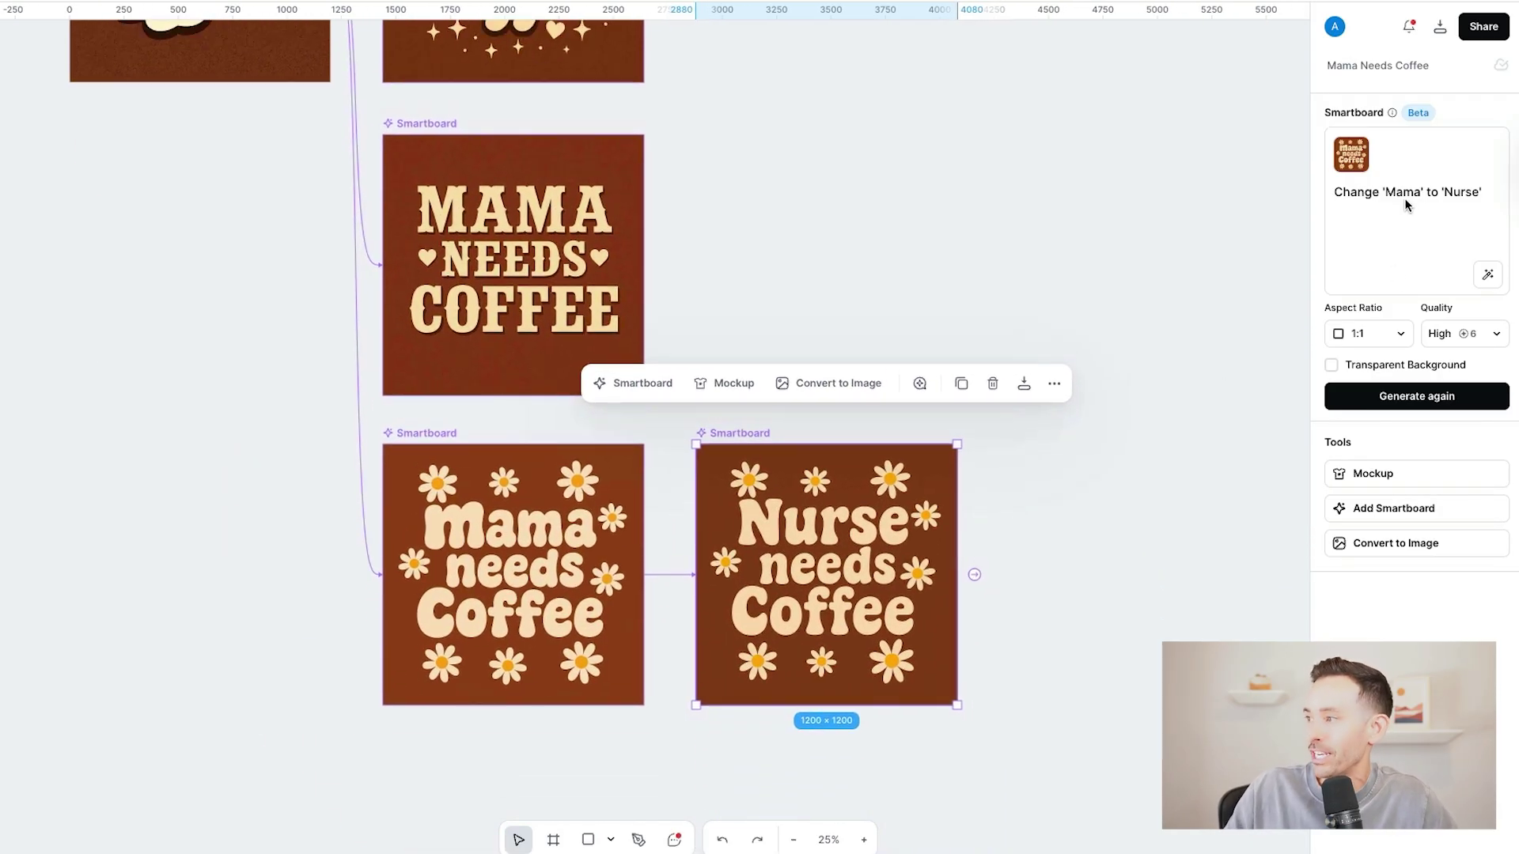
left_click(555, 553)
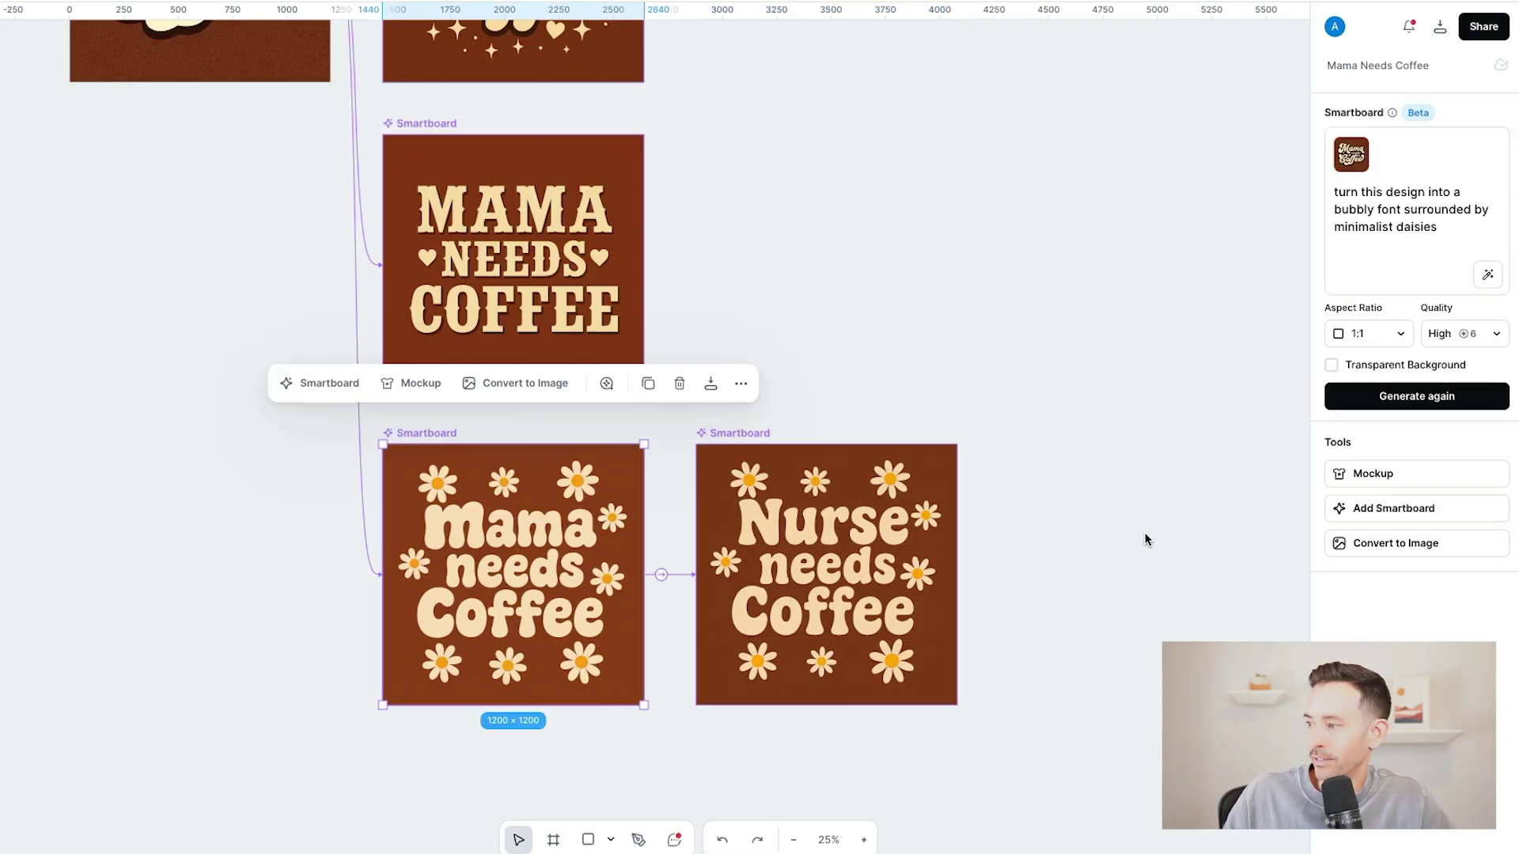
- Branch the daisy board with prompt "Change 'MAMA' to 'Teacher'" and zoom to fit all boards
left_click(1359, 516)
left_click(1379, 195)
type("Change 'MAMA' to 'Teacher'")
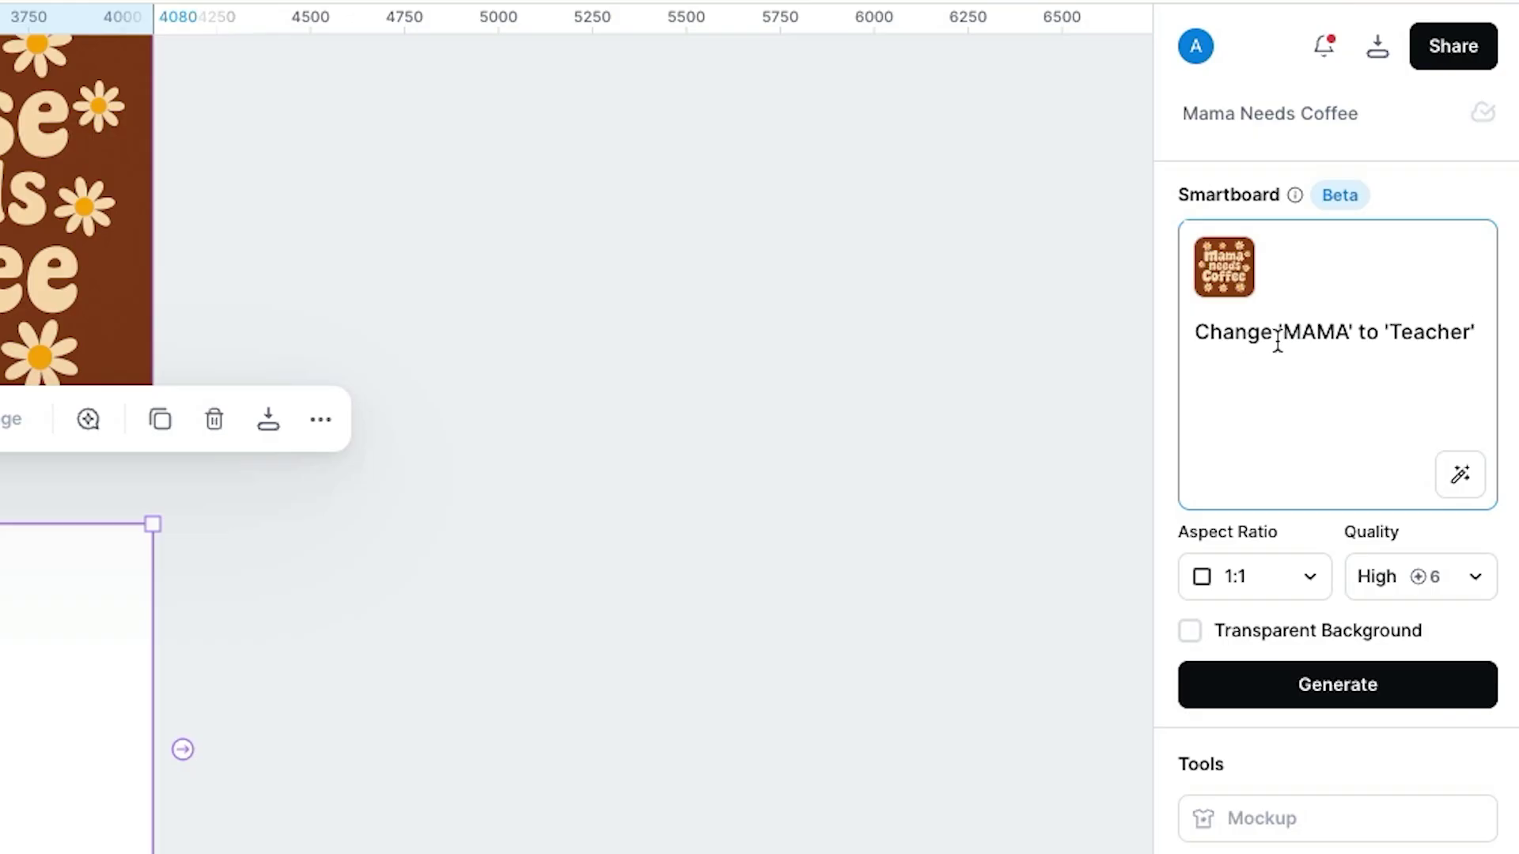
left_click(1338, 686)
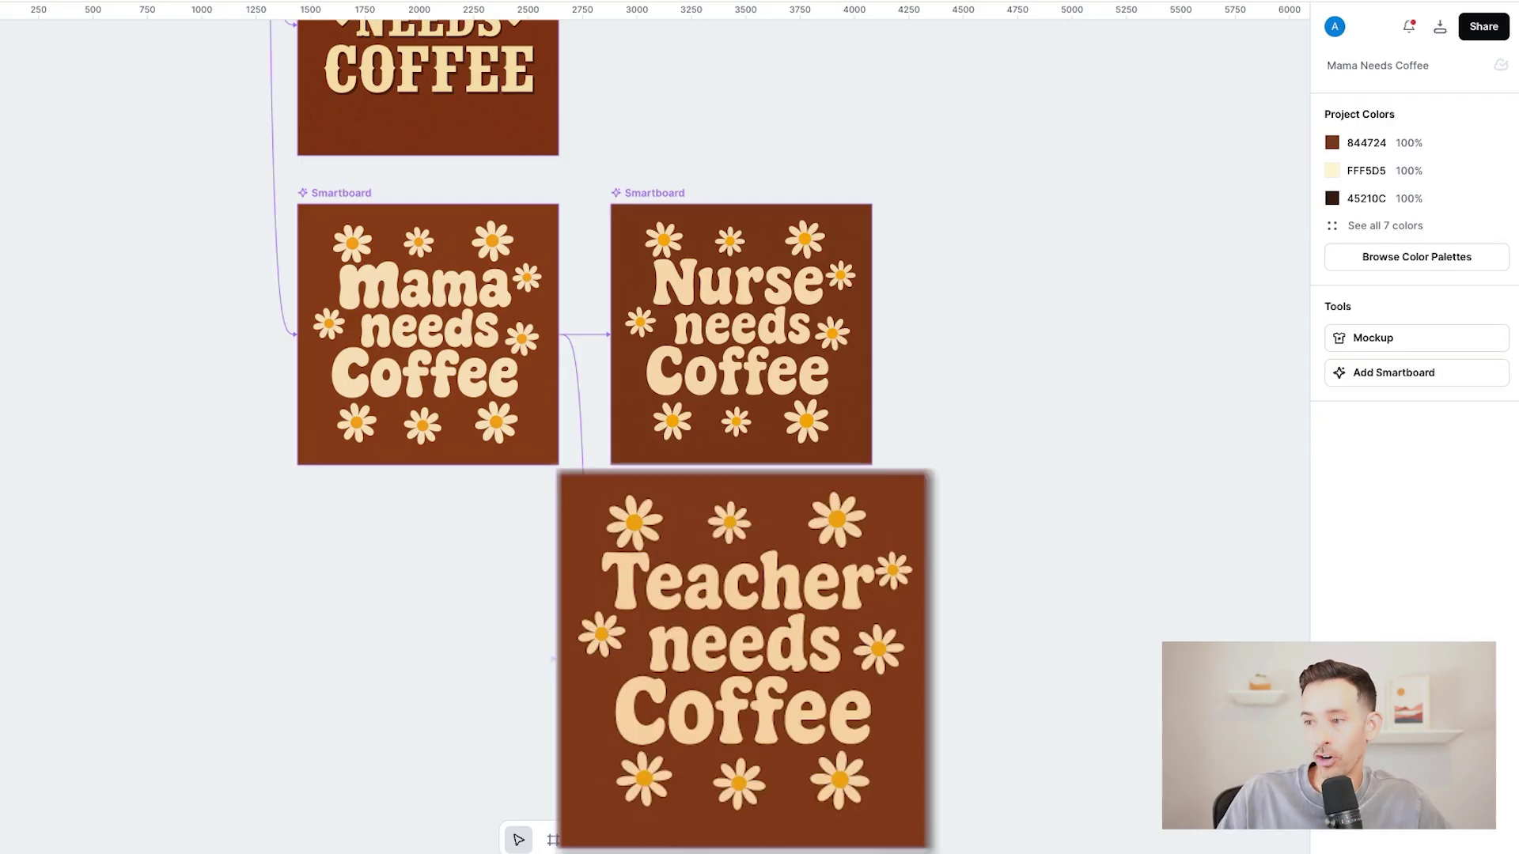
key("shift+1")
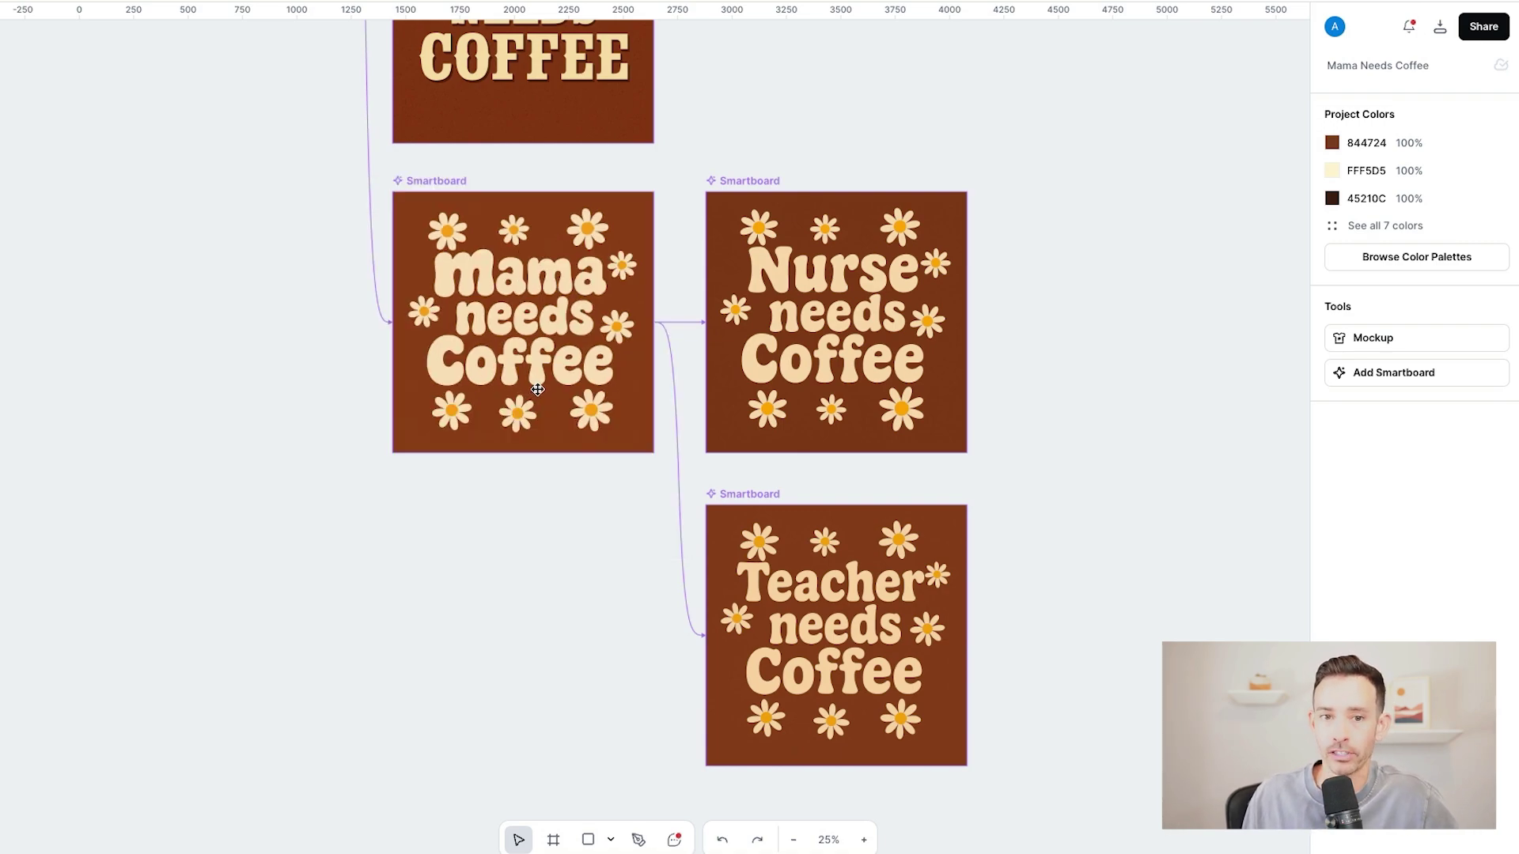
- Create a black Bella+Canvas t-shirt mockup of the daisy design on a woman in a coffee shop
left_click(436, 180)
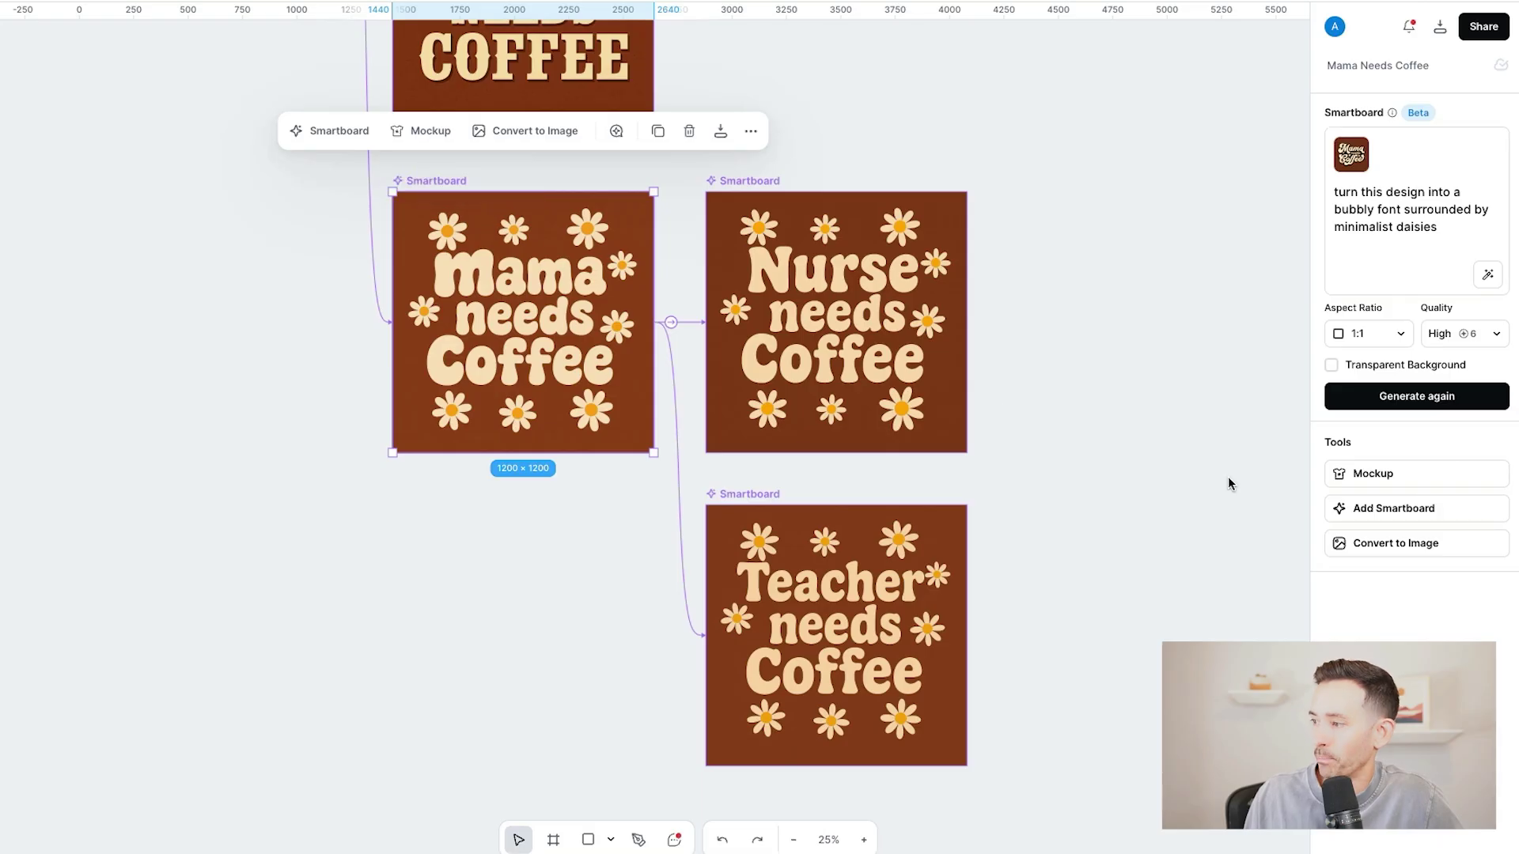
left_click(1340, 509)
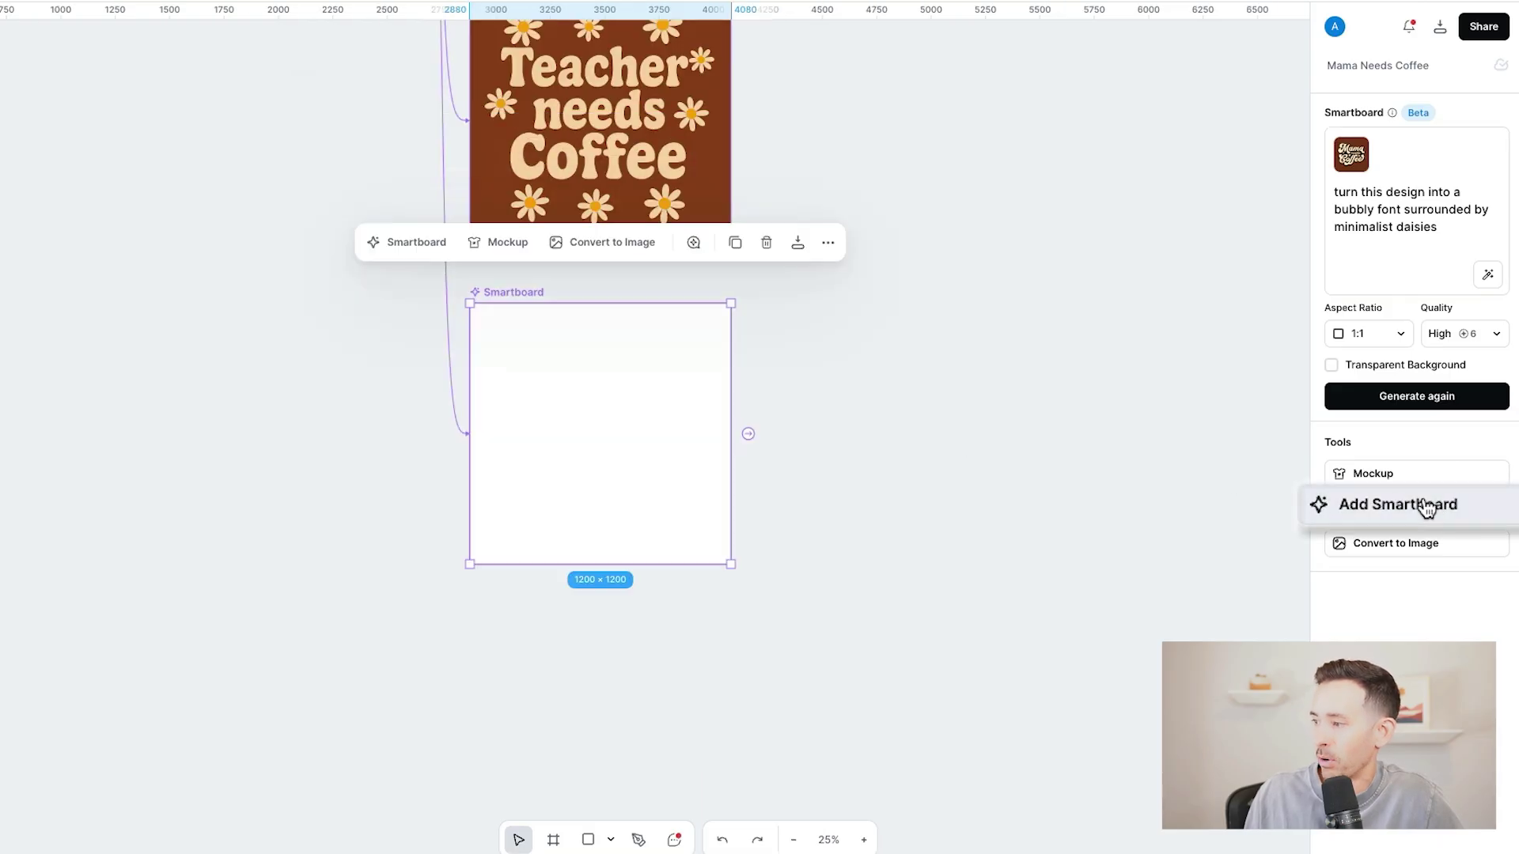
left_click(1371, 210)
type("Put this on a mockup of a realistic black Bella + Canvas 3001 t-shirt with a woman wearing the t-shirt facing forward with a coffee shop in the background.")
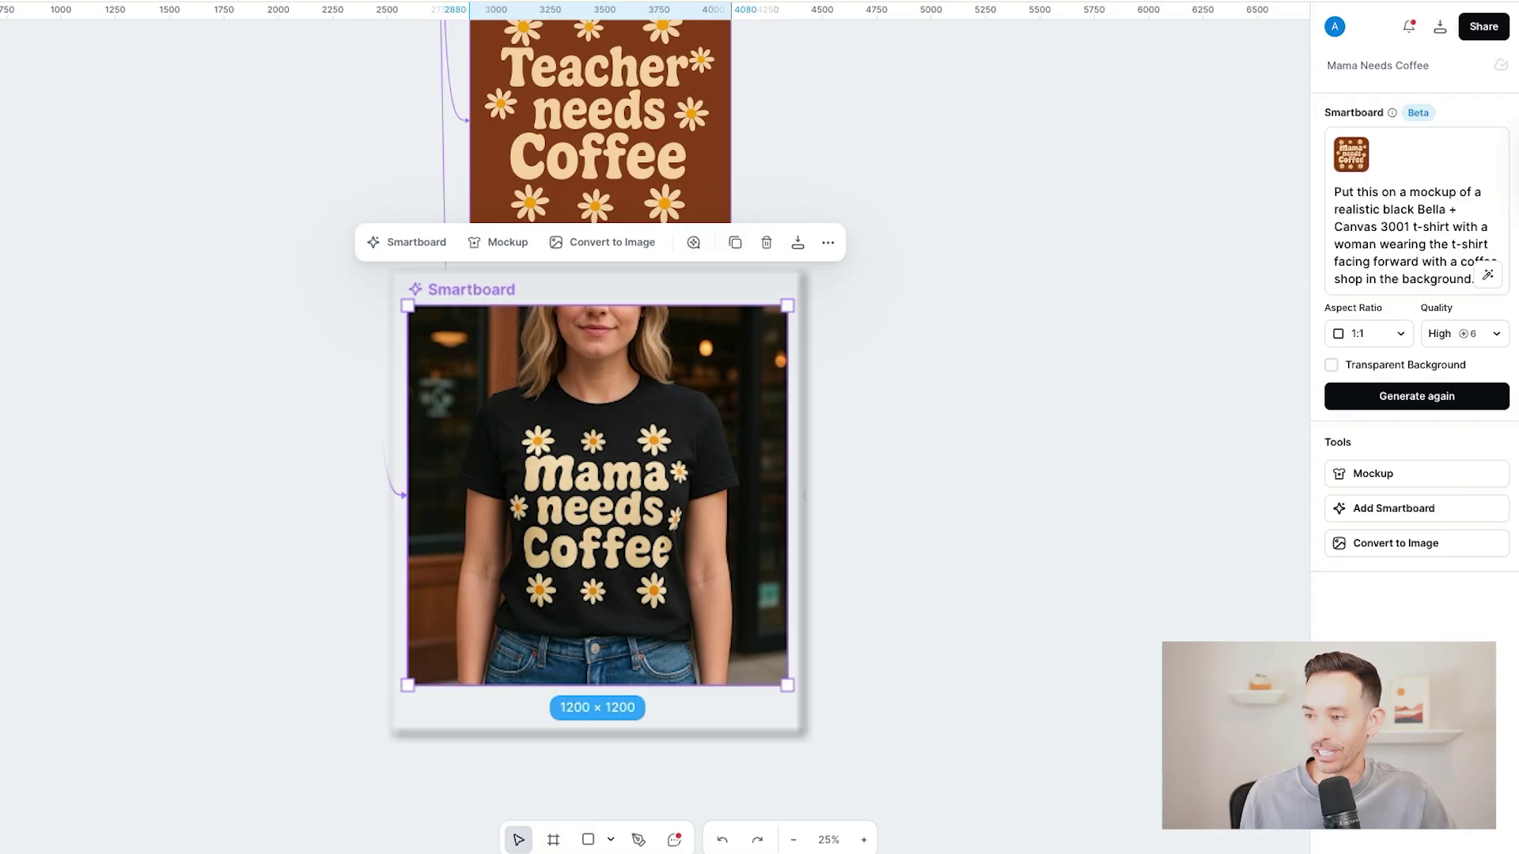
left_click(794, 840)
scroll(833, 598, "up", 5)
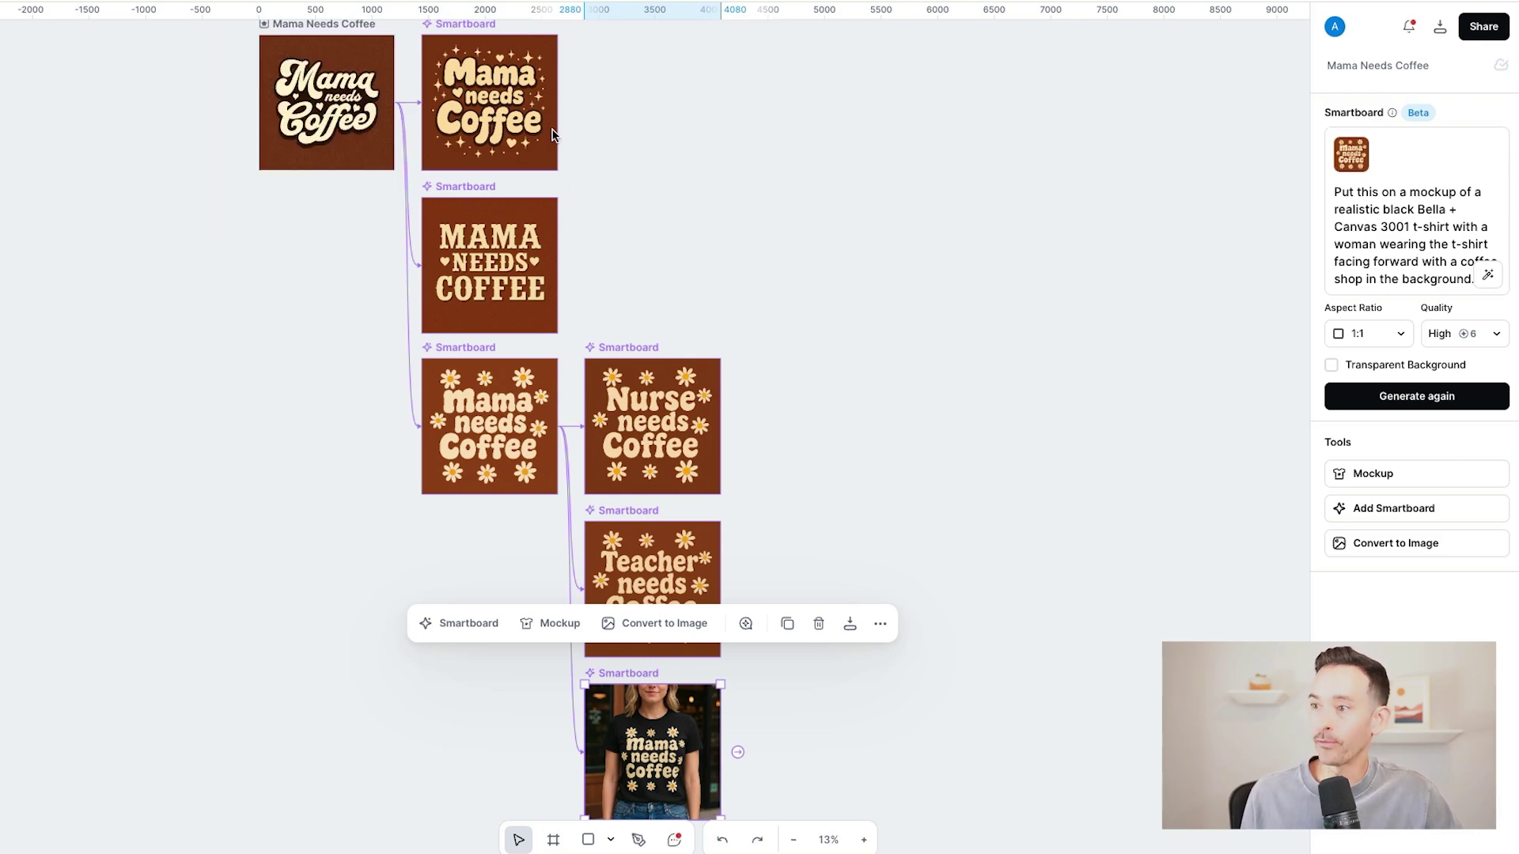
mouse_move(515, 362)
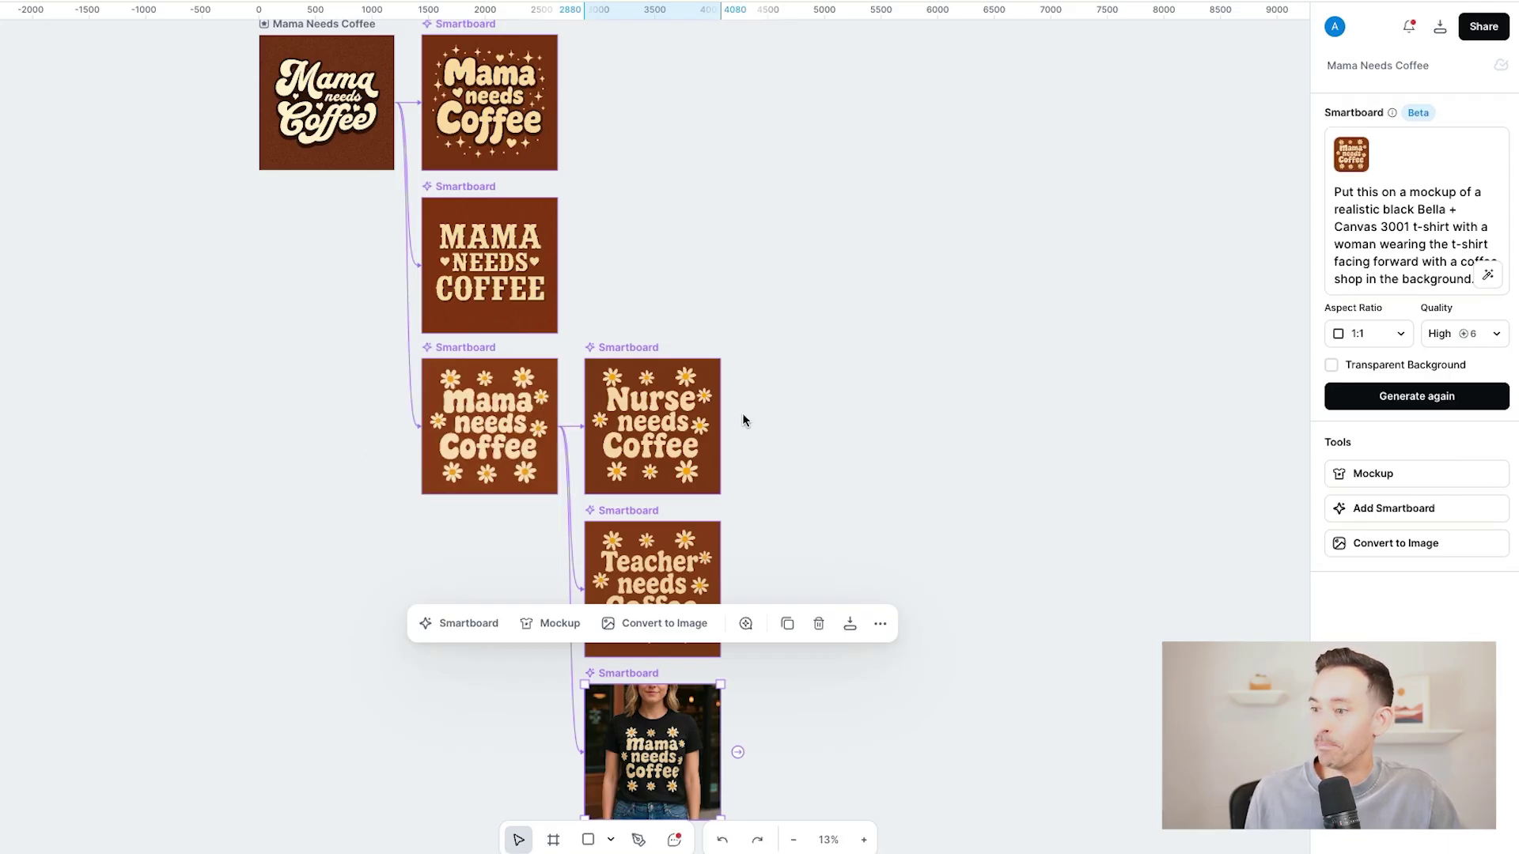
scroll(680, 544, "down", 2)
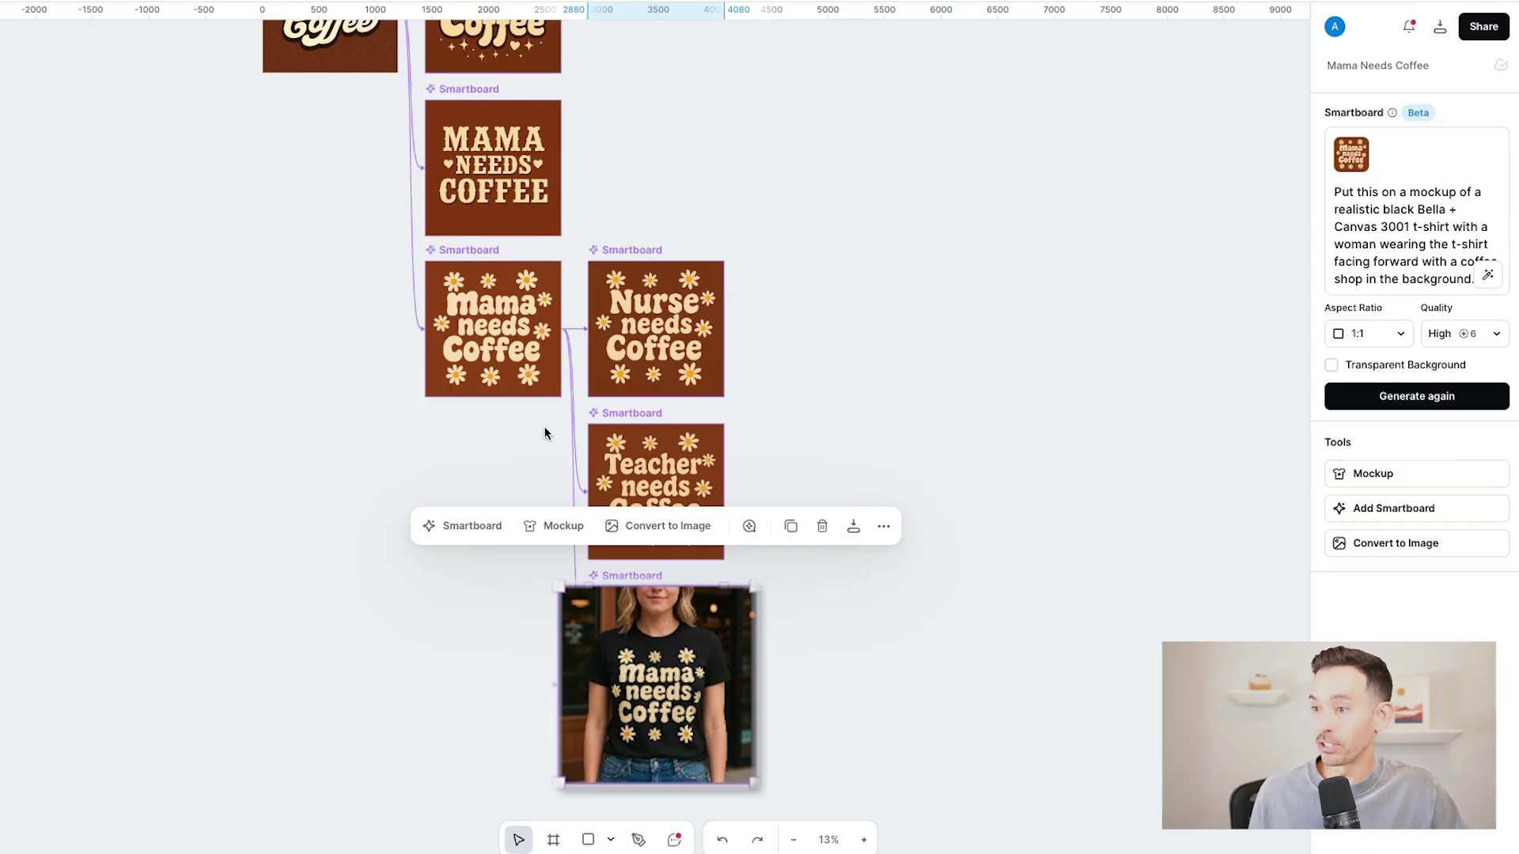
mouse_move(439, 304)
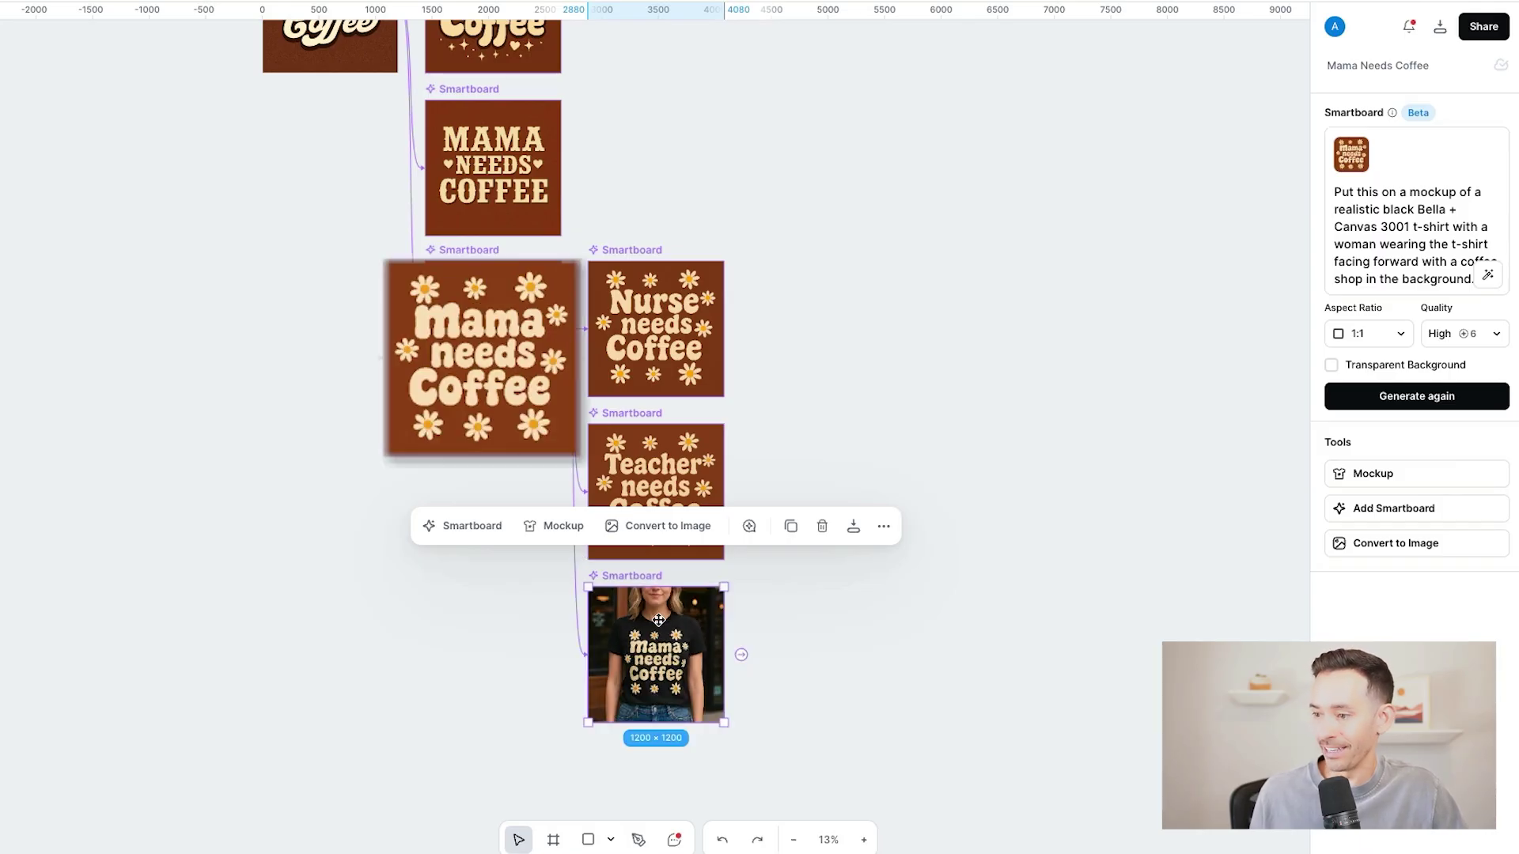
left_click(510, 402)
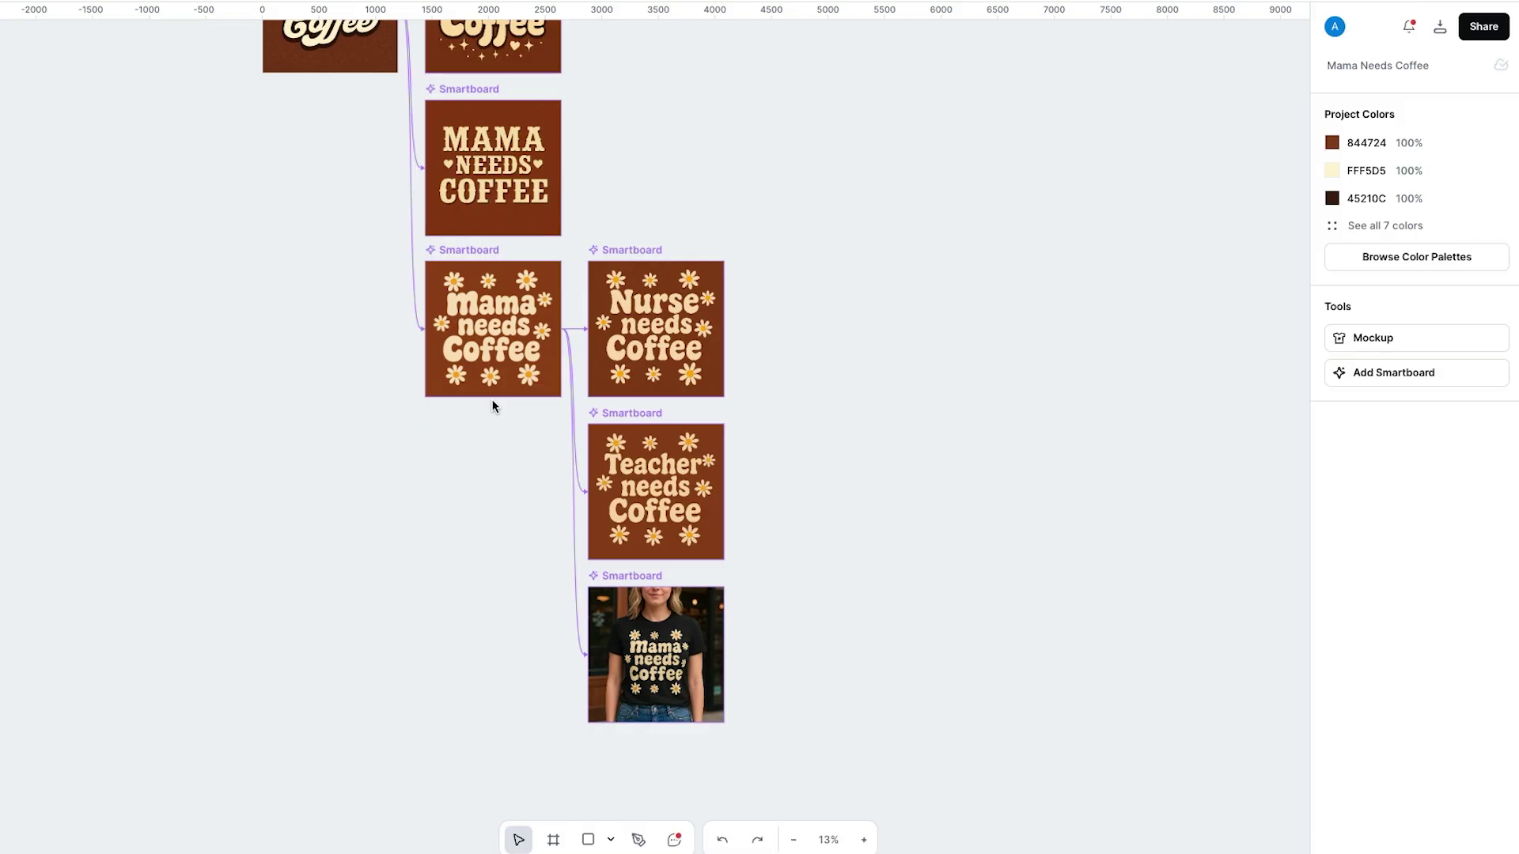
- Generate a black Gildan 18000 sweatshirt mockup from the daisy design, editing the prompt to 'sweatshirt'
left_click(483, 323)
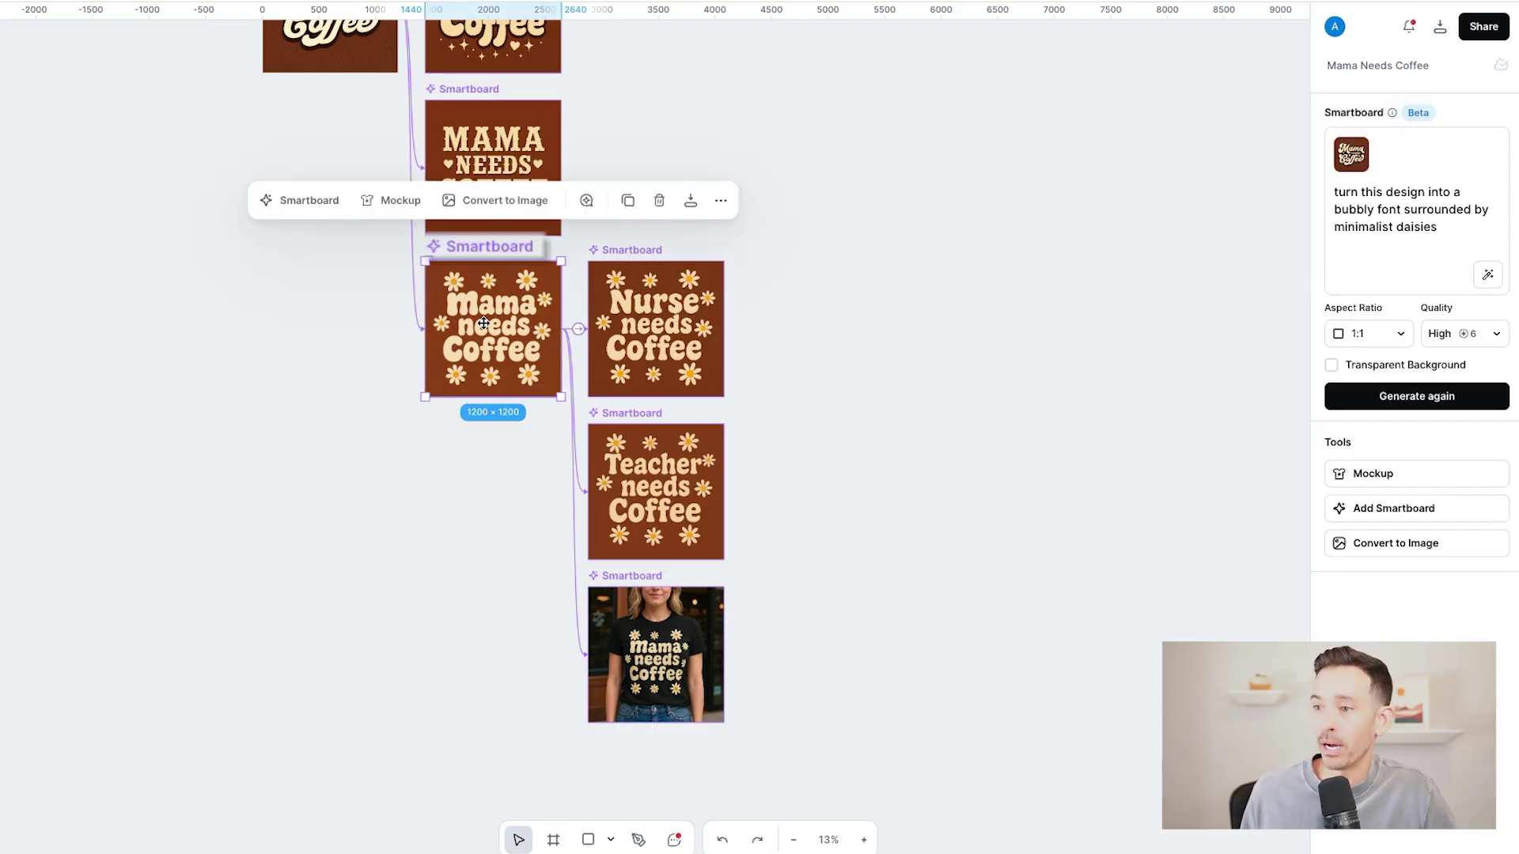
left_click(1403, 510)
type("Put this on a mockup of a realistic black Gildan 18000 sweatshirt with a woman wearing the t-shirt facing forward with a coffee shop in the background.")
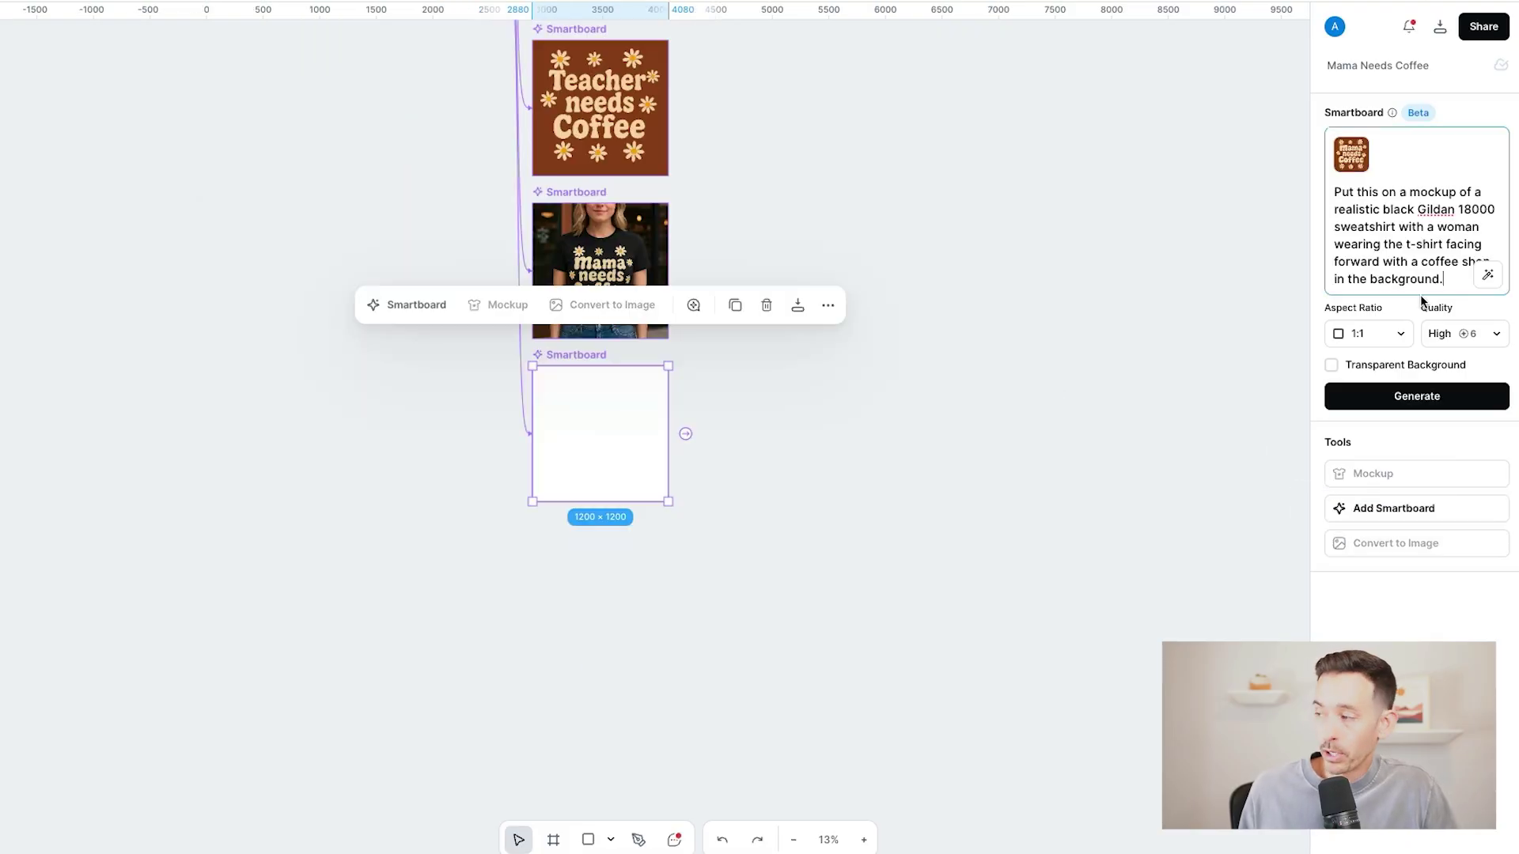
type("sweatshirt")
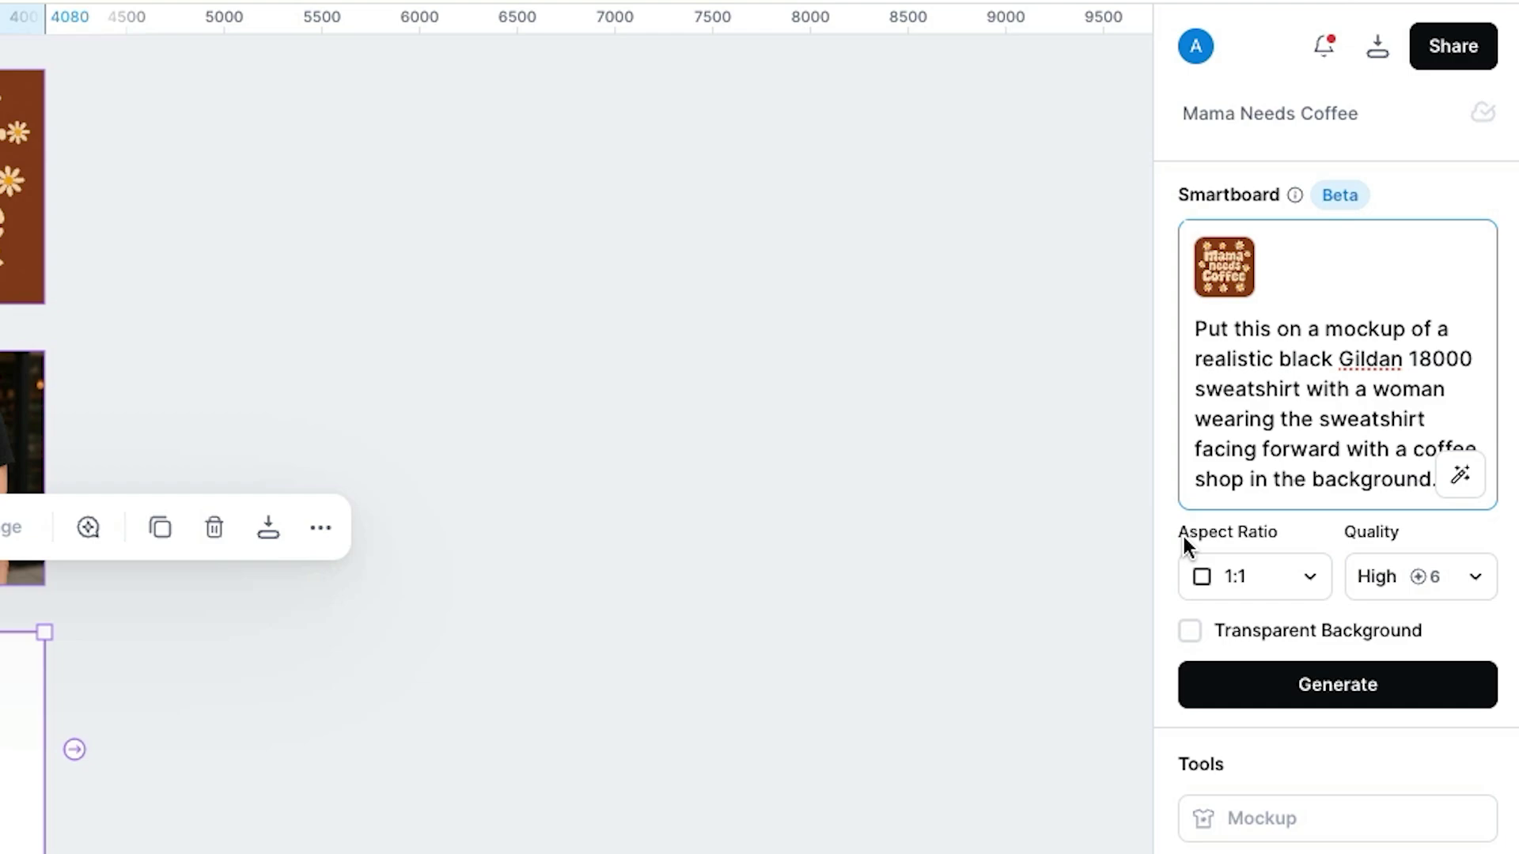
left_click(1207, 701)
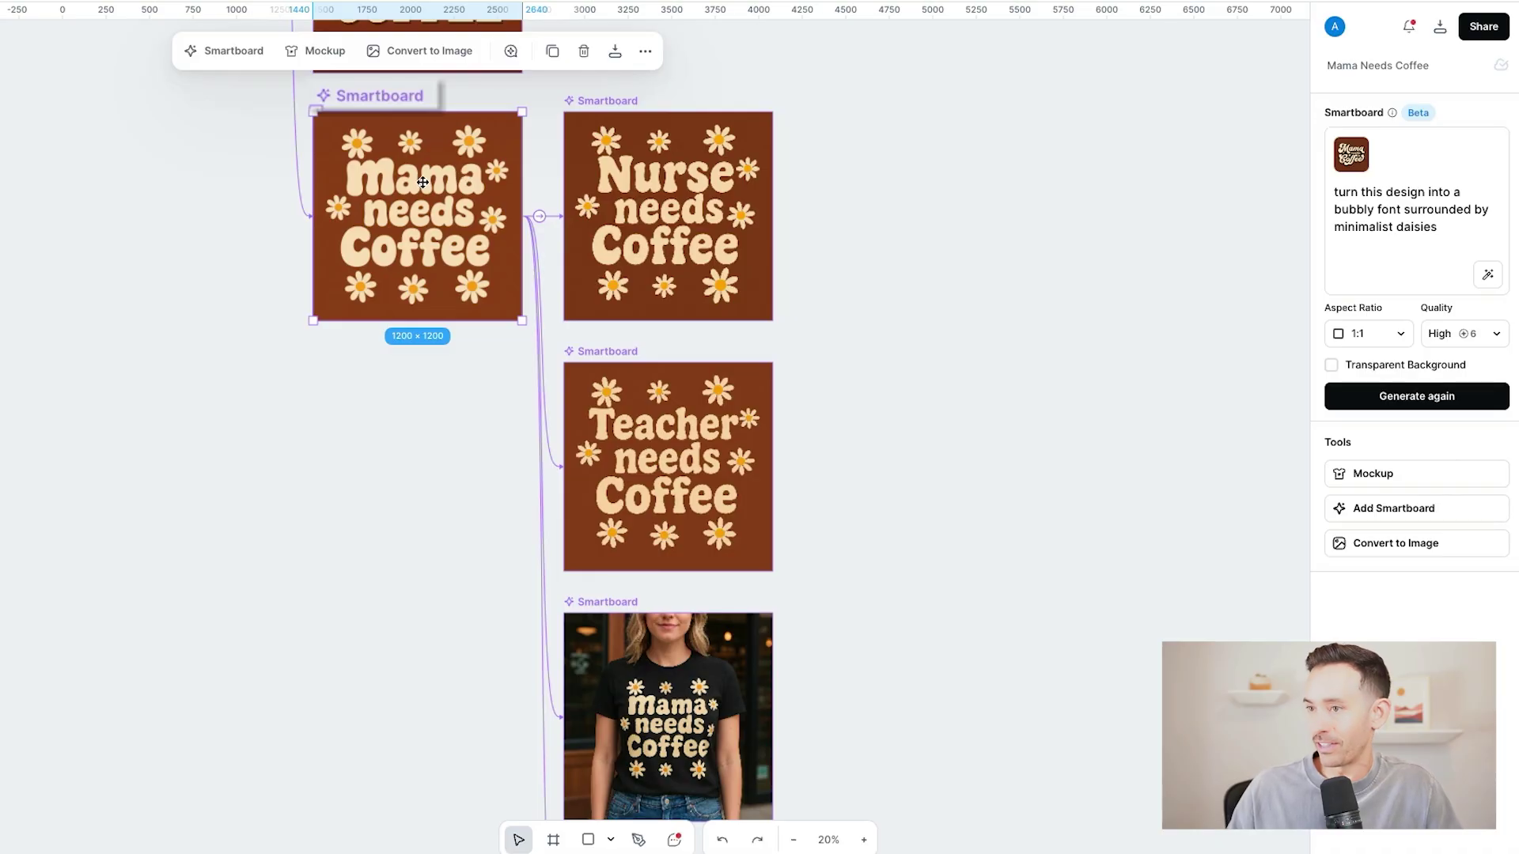
- Branch a new Smartboard from the daisy design and paste the white mug mockup prompt
left_click(1384, 506)
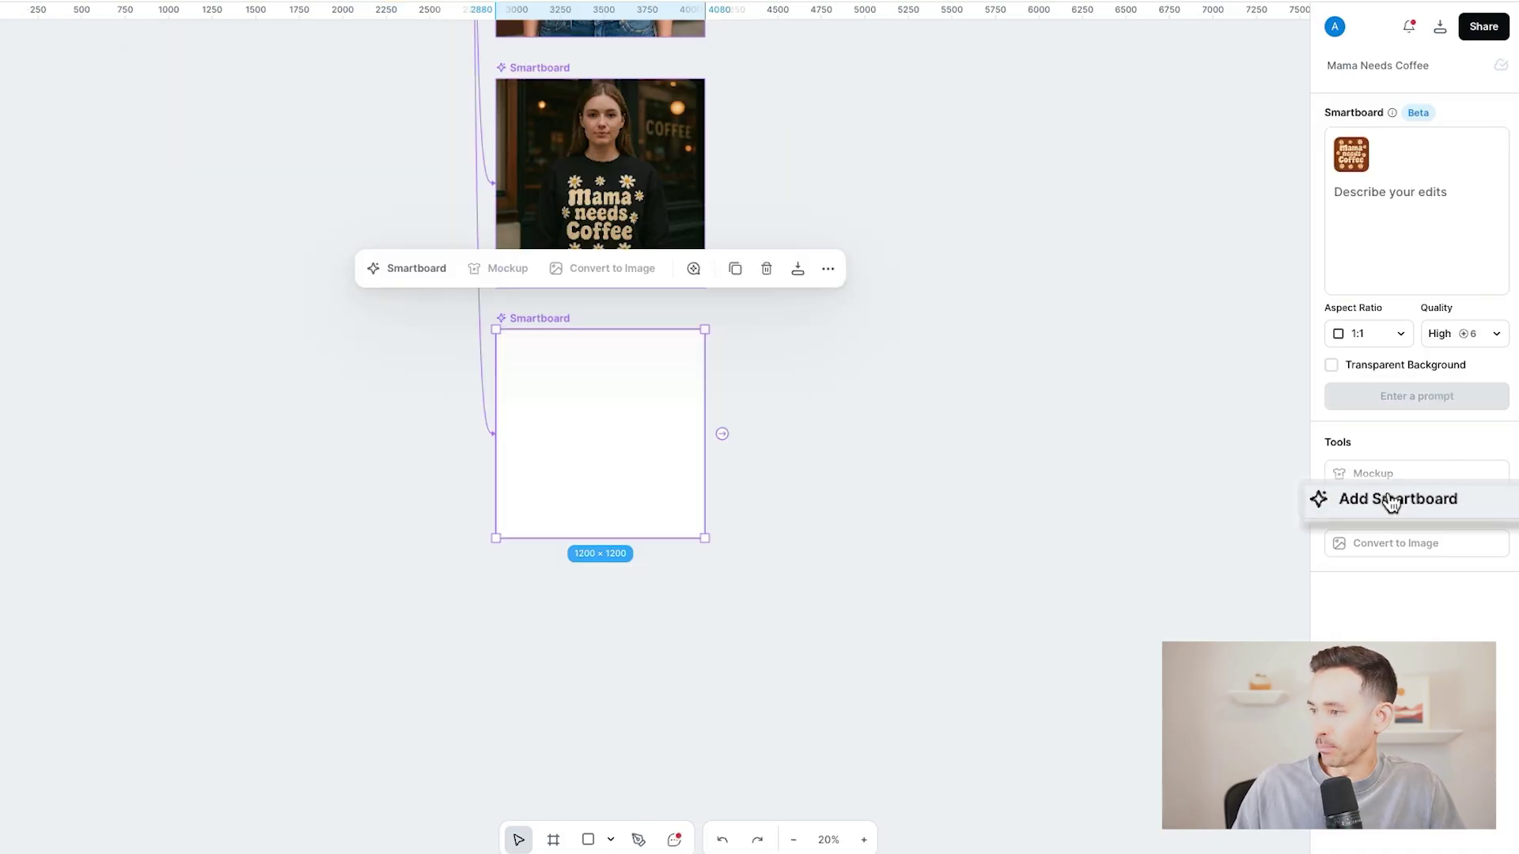
left_click(1375, 200)
type("Put this on a mockup of a white ceramic coffee mug. The mug is on the counter with a modern, minimalist, kitchen in the background.")
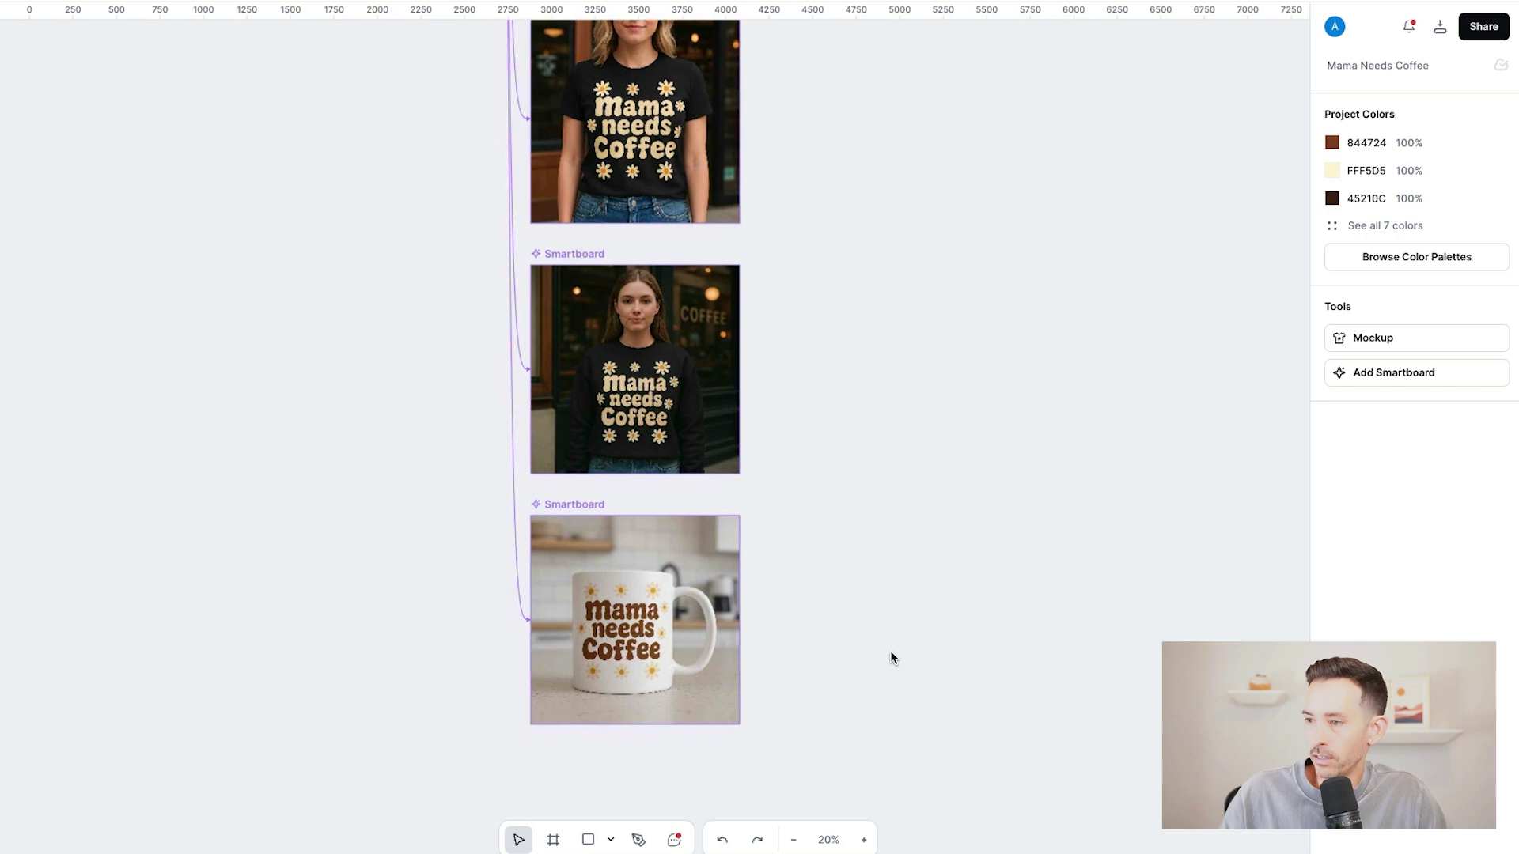
left_click(827, 839)
type("2")
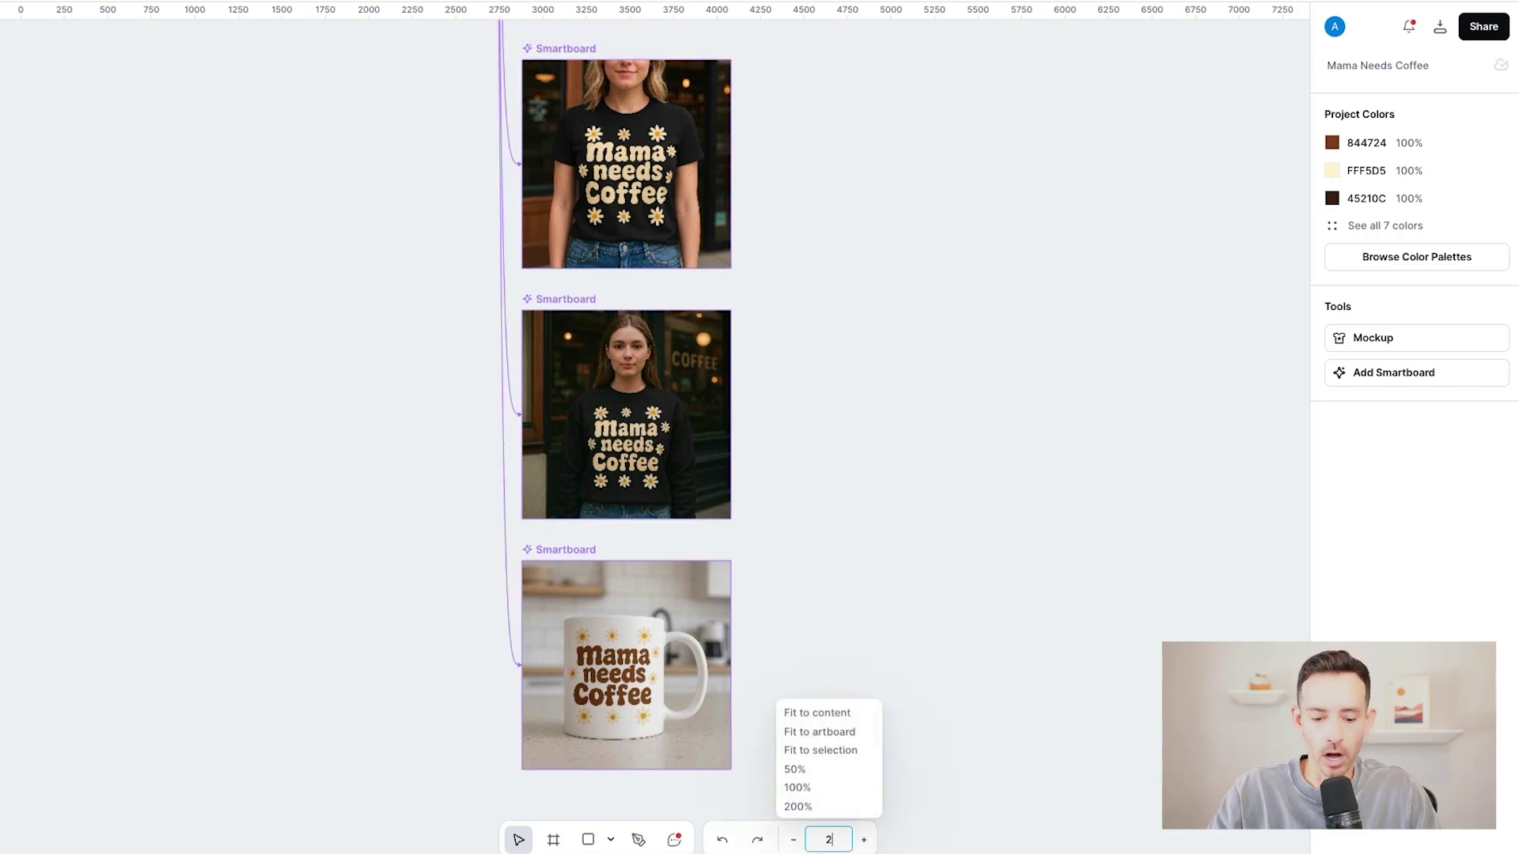
type("5")
key("Return")
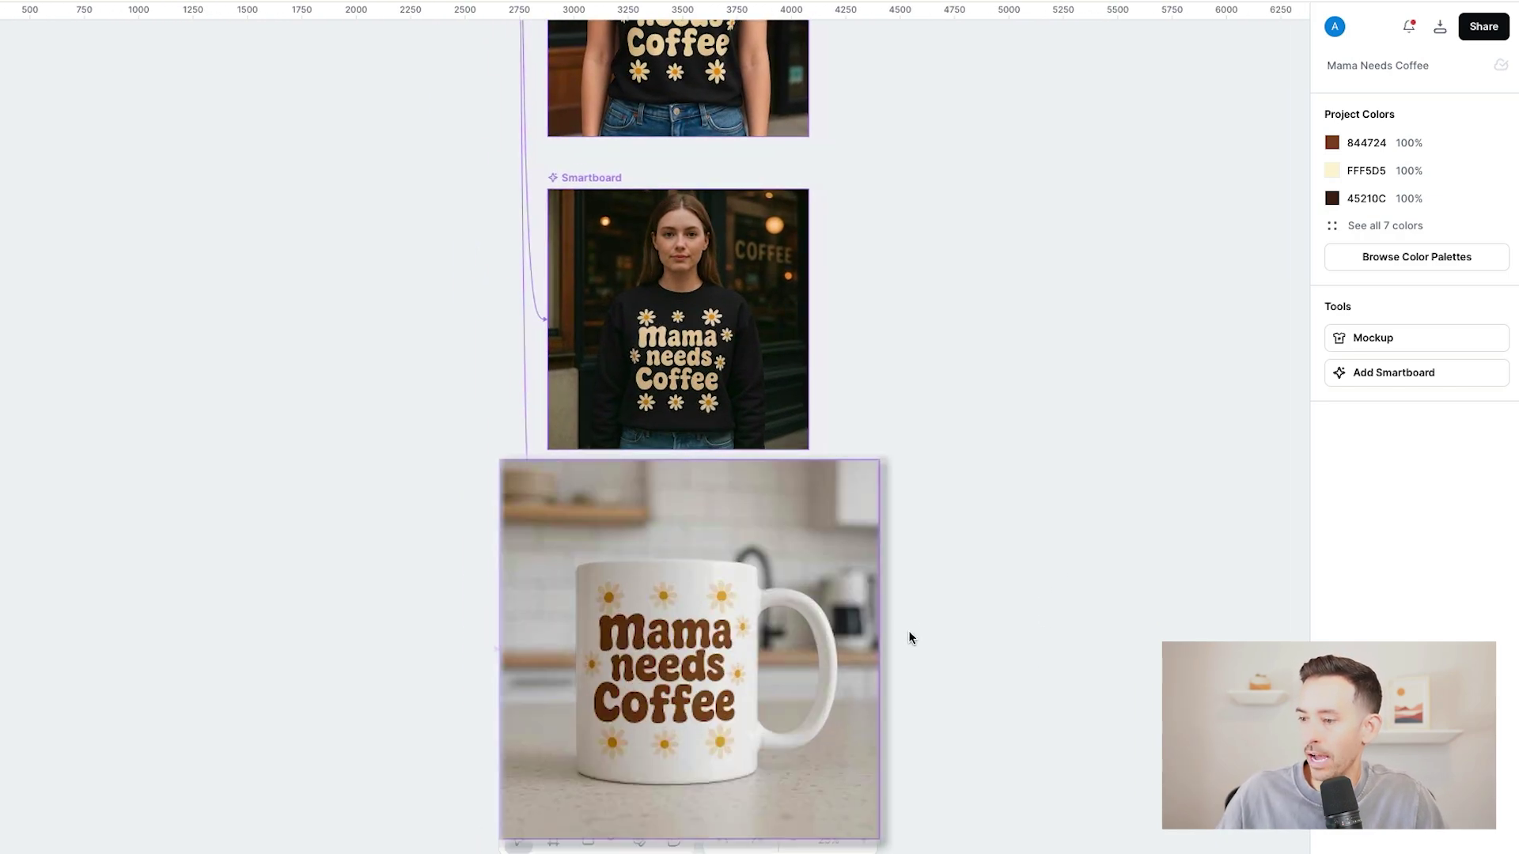
scroll(886, 494, "up", 2)
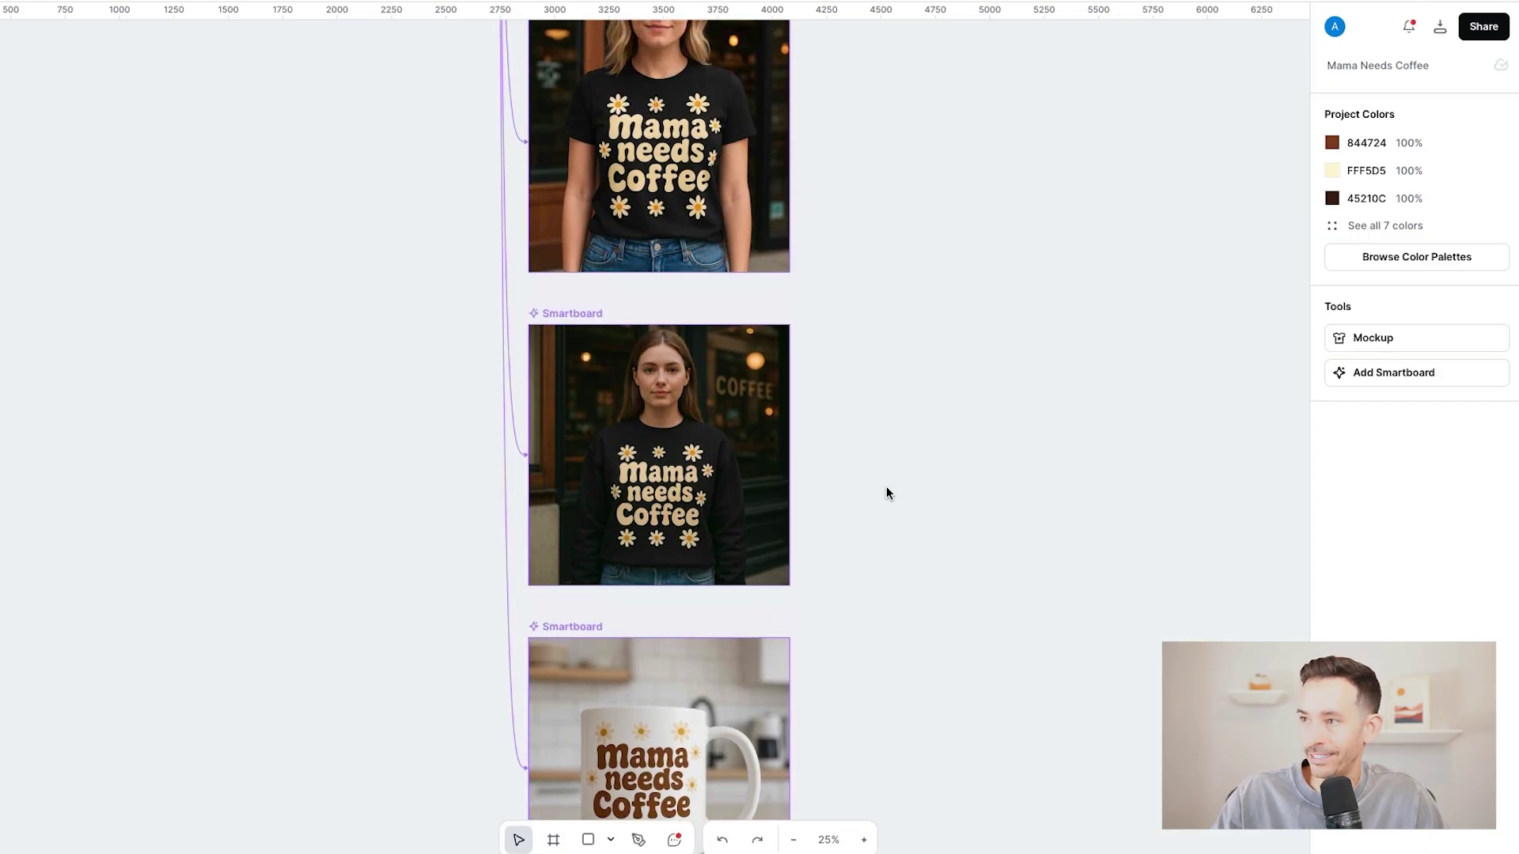
scroll(886, 494, "up", 2)
scroll(985, 499, "down", 1)
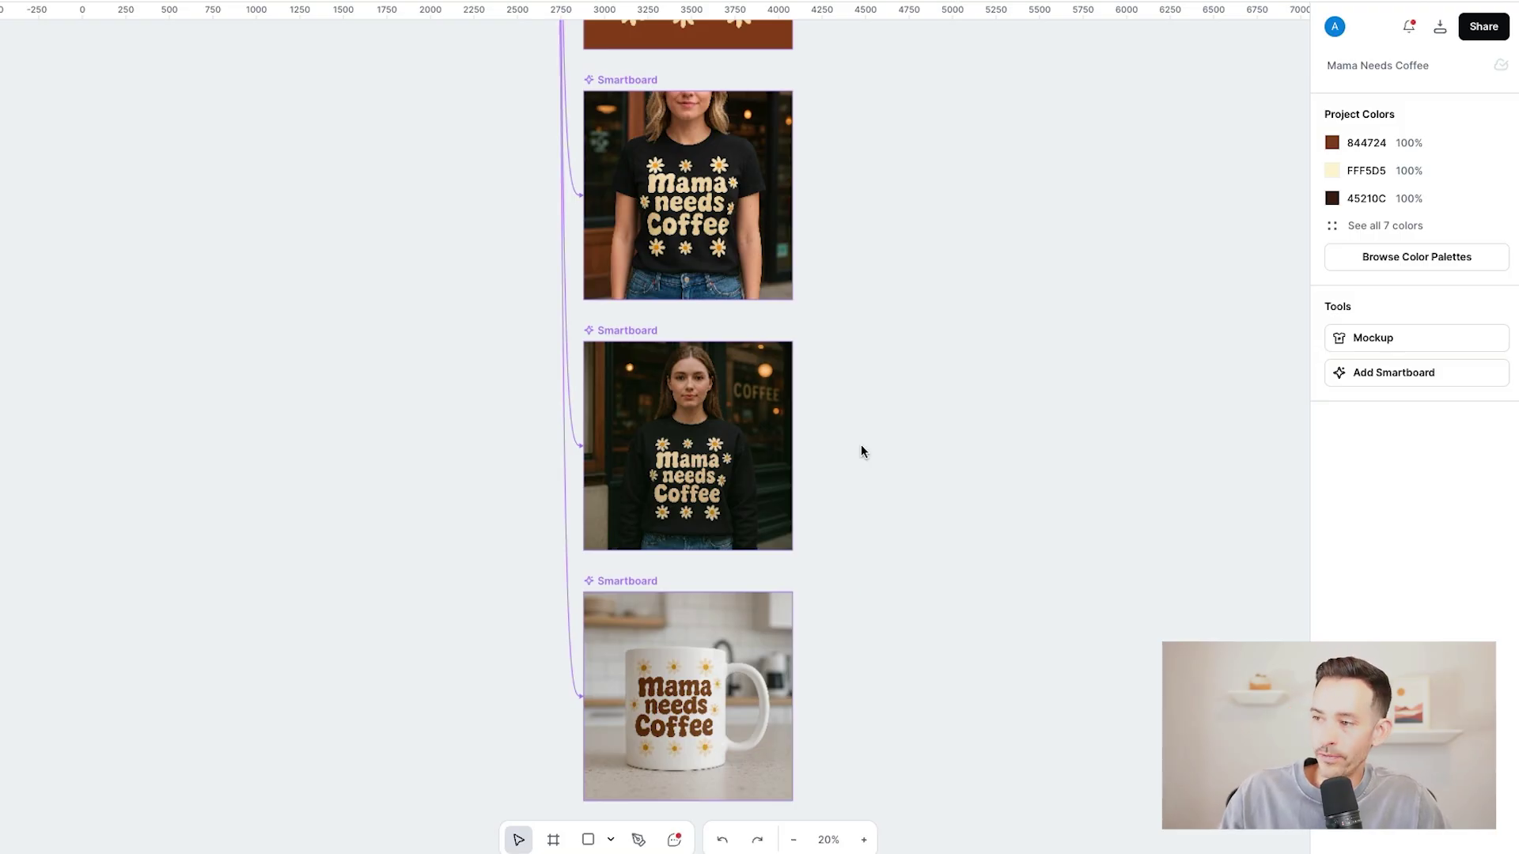
scroll(862, 450, "up", 10)
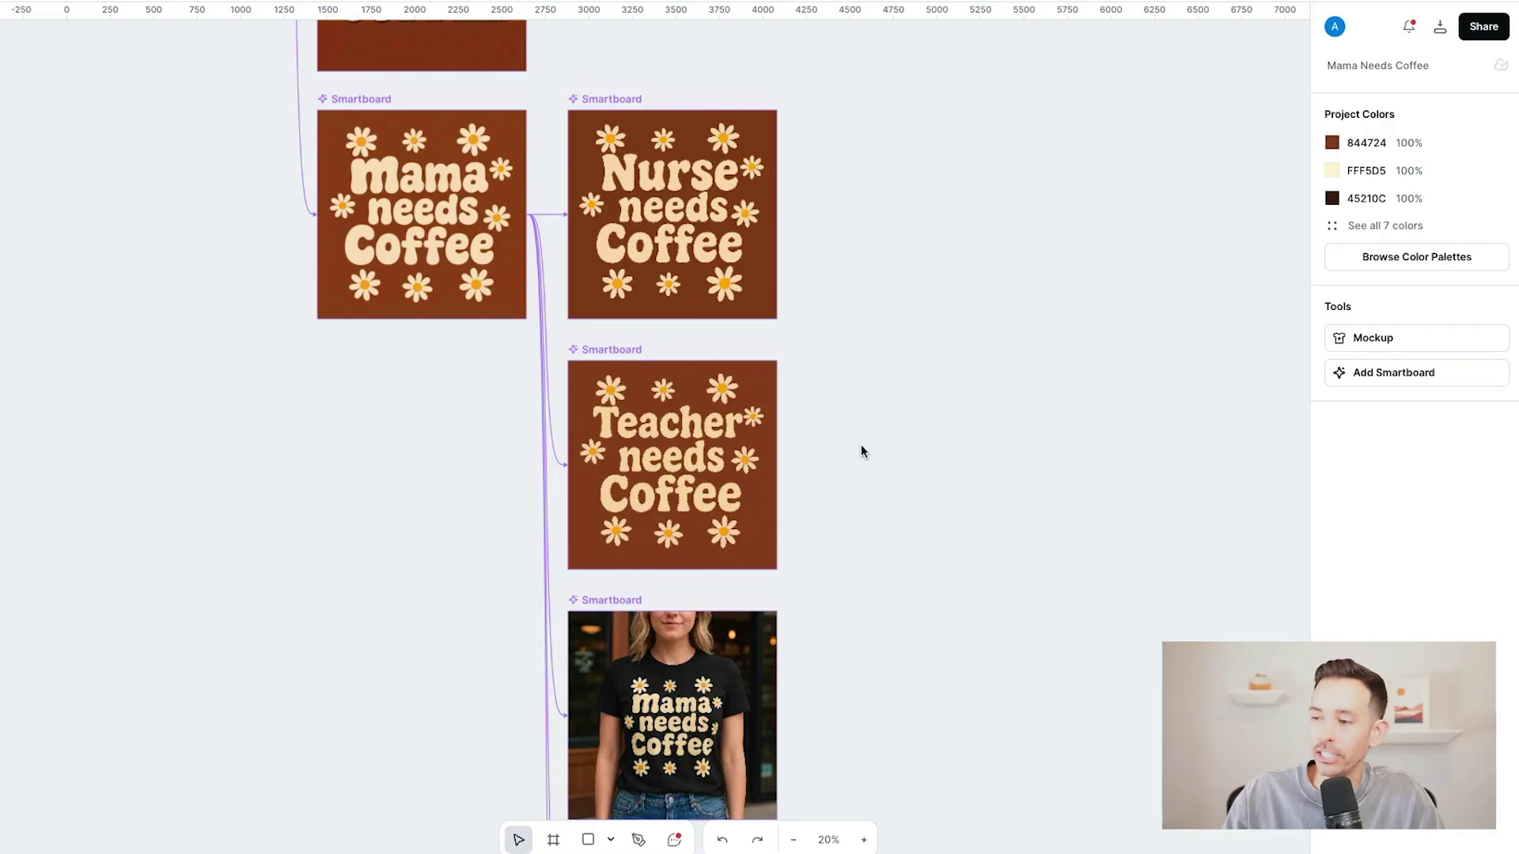
- Move the Teacher design board to the right of the Nurse board
scroll(847, 455, "up", 5)
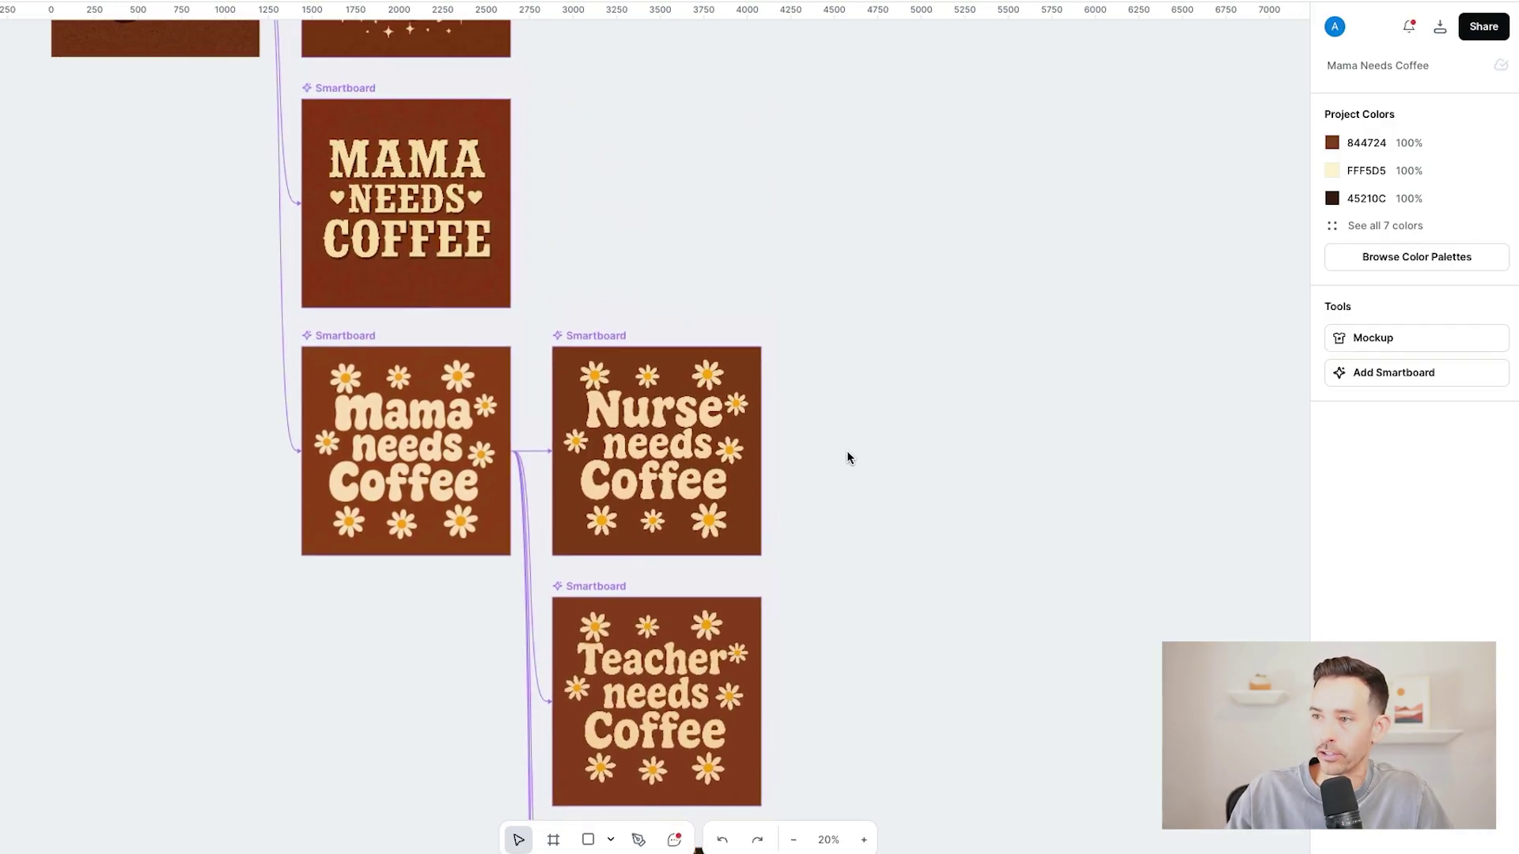
scroll(846, 455, "up", 2)
scroll(847, 445, "down", 1)
left_click_drag(658, 728, 903, 477)
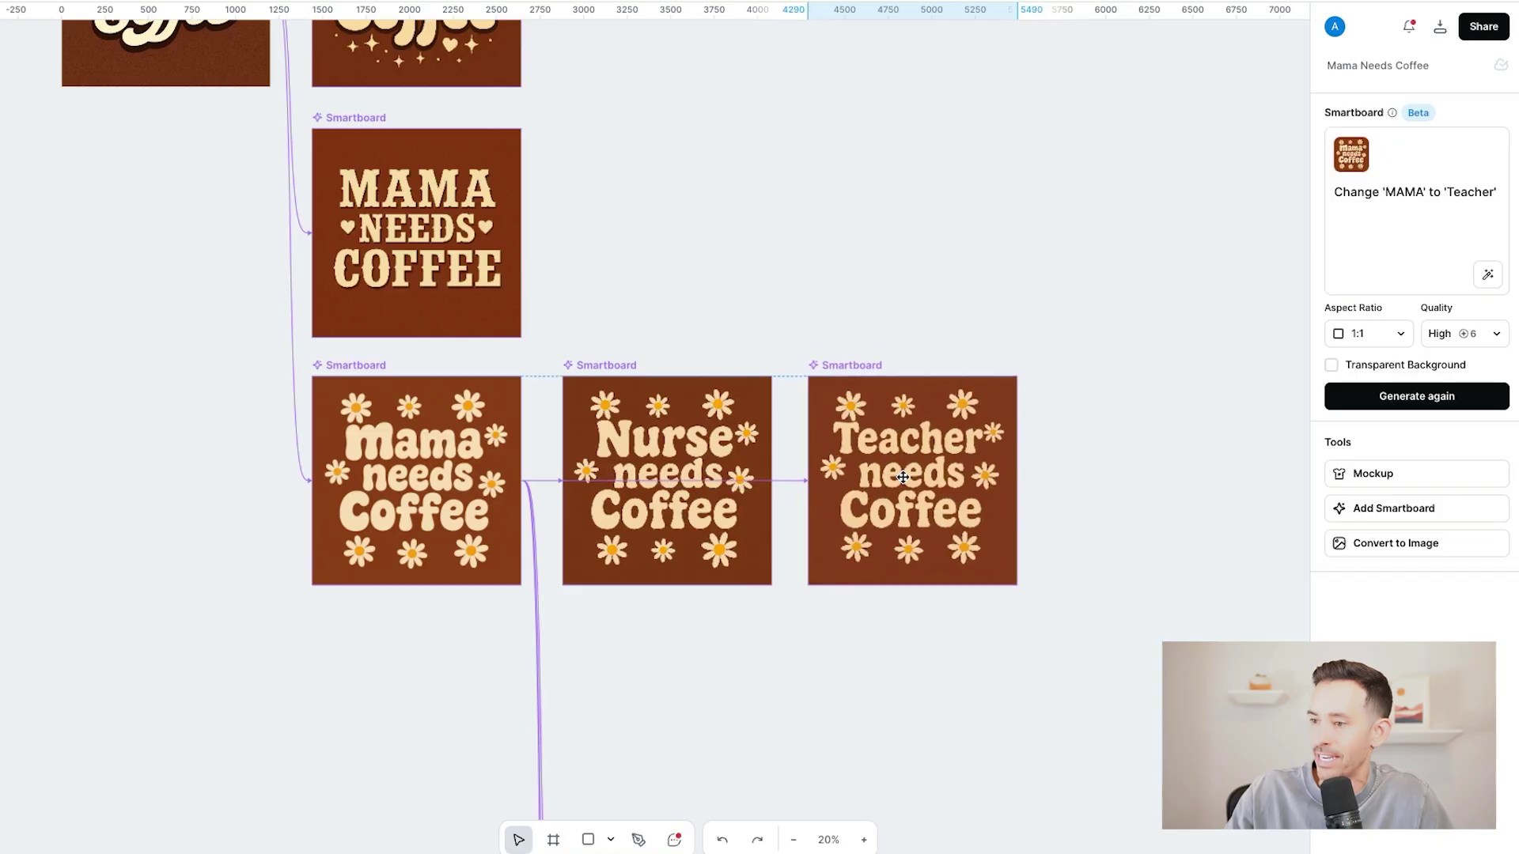
- Line up the t-shirt mockup with the sweatshirt mockup beside it, beneath the designs
scroll(751, 589, "down", 10)
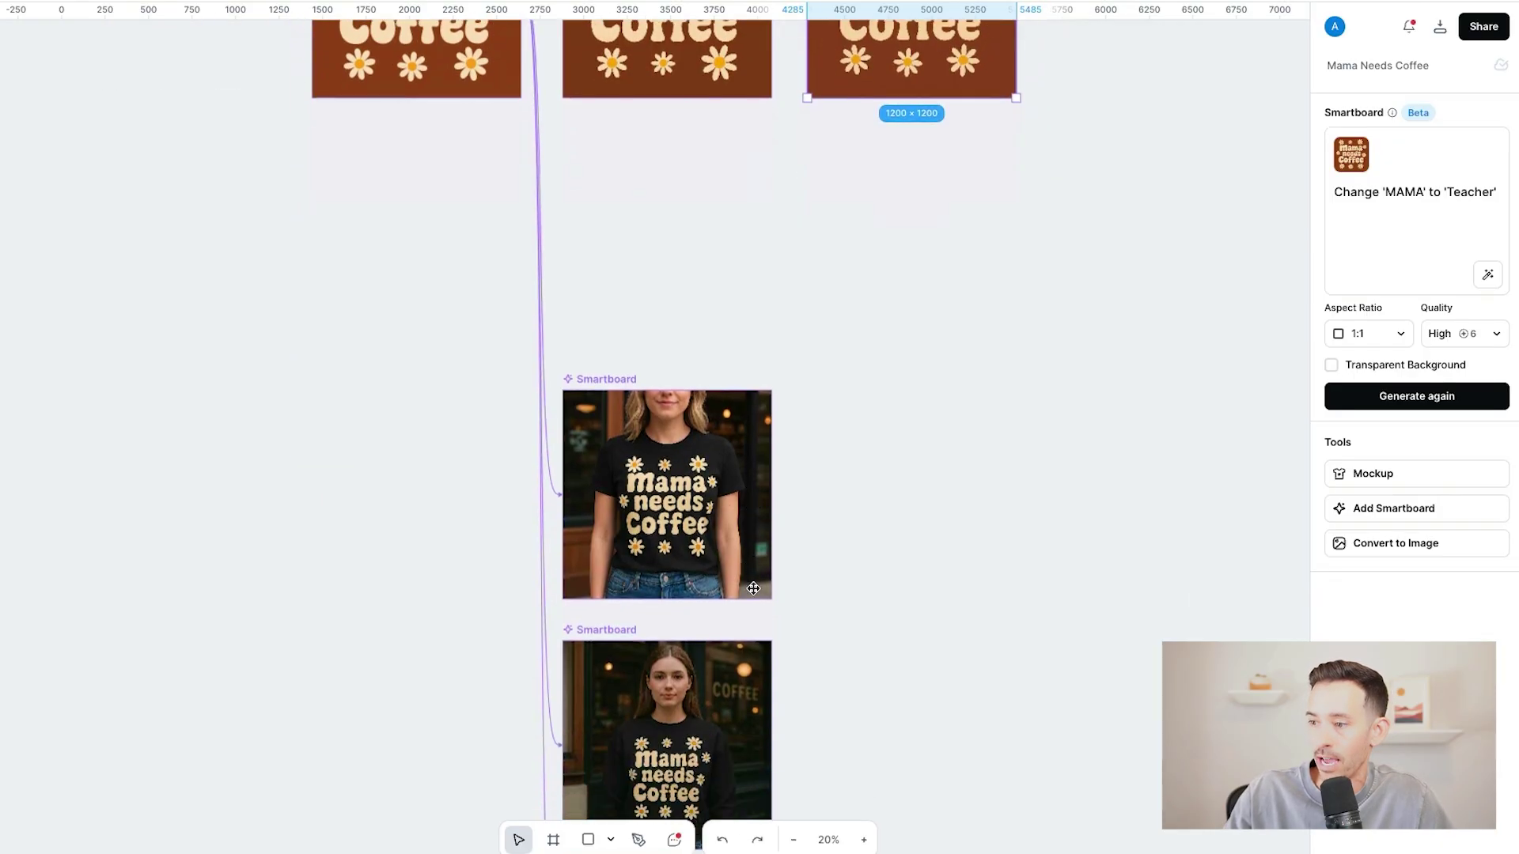
left_click_drag(640, 499, 640, 236)
scroll(648, 261, "up", 5)
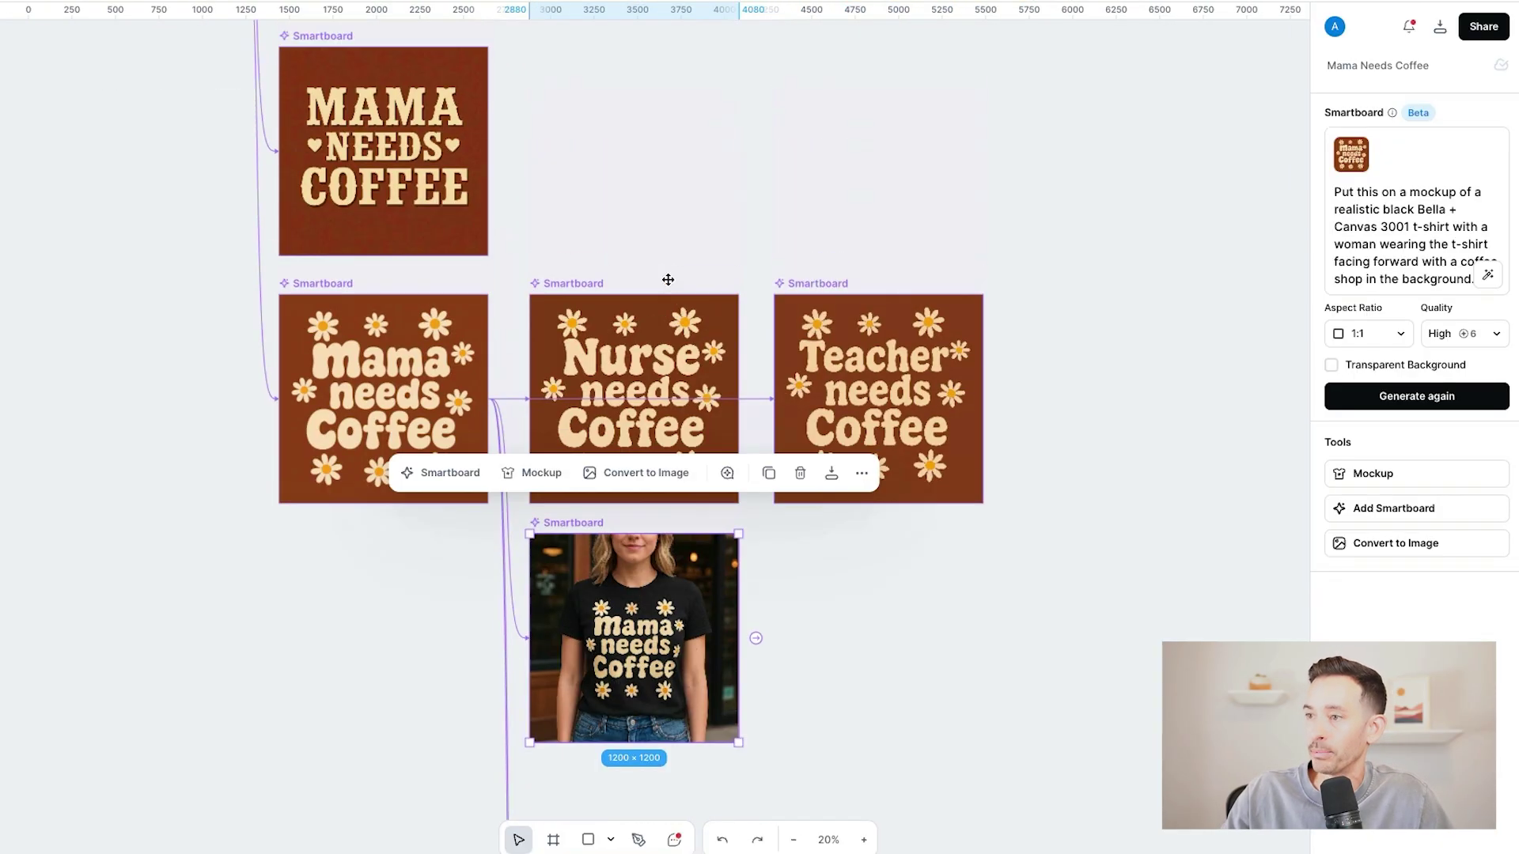
scroll(620, 770, "down", 3)
left_click_drag(633, 782, 864, 286)
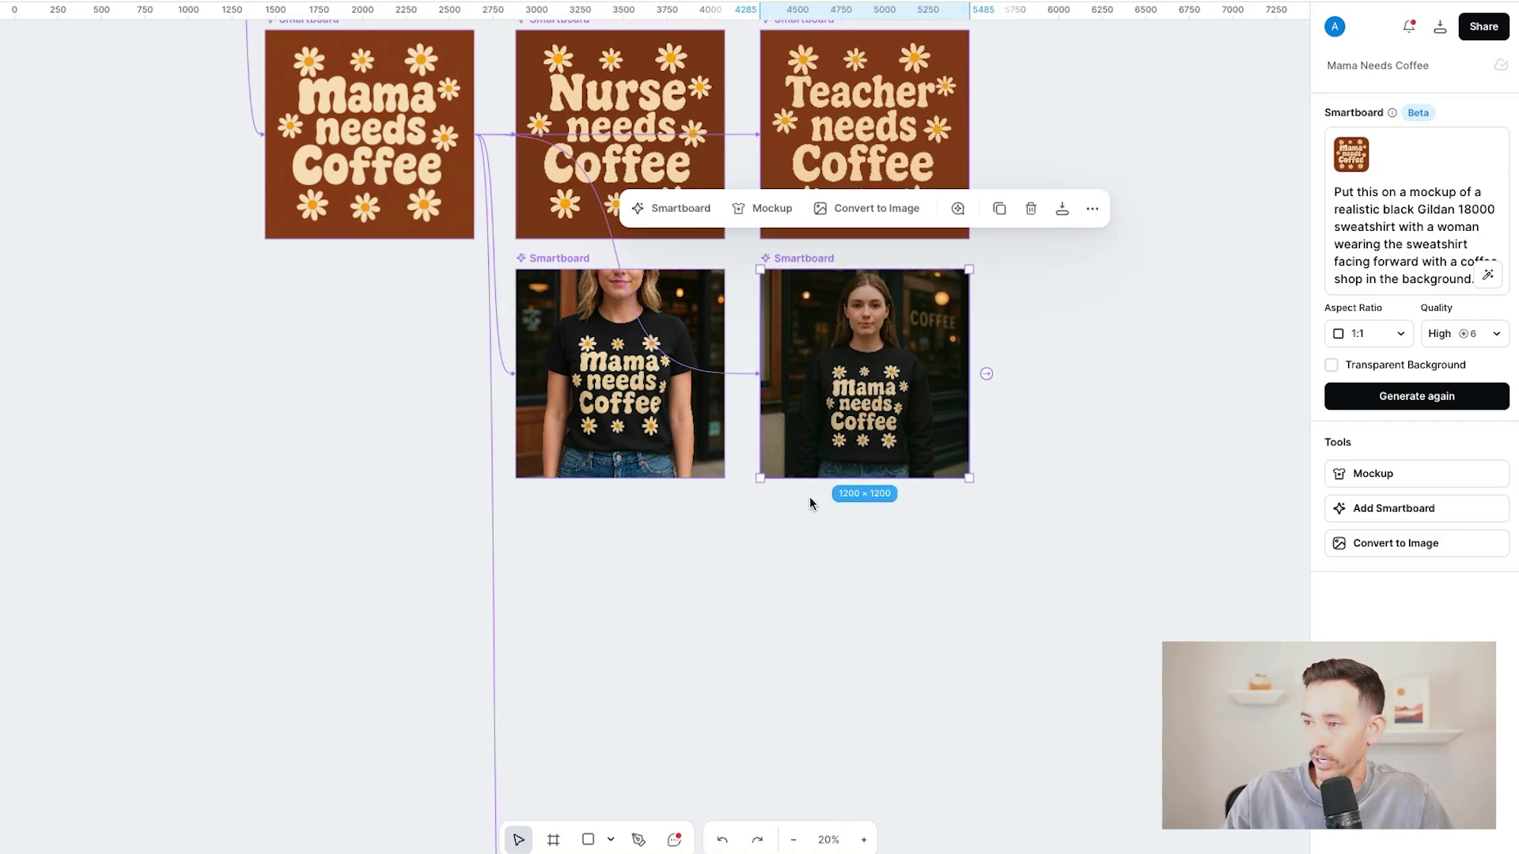
scroll(807, 506, "down", 6)
- Place the mug mockup at the end of the mockup row, then deselect it
left_click_drag(651, 741, 1159, 68)
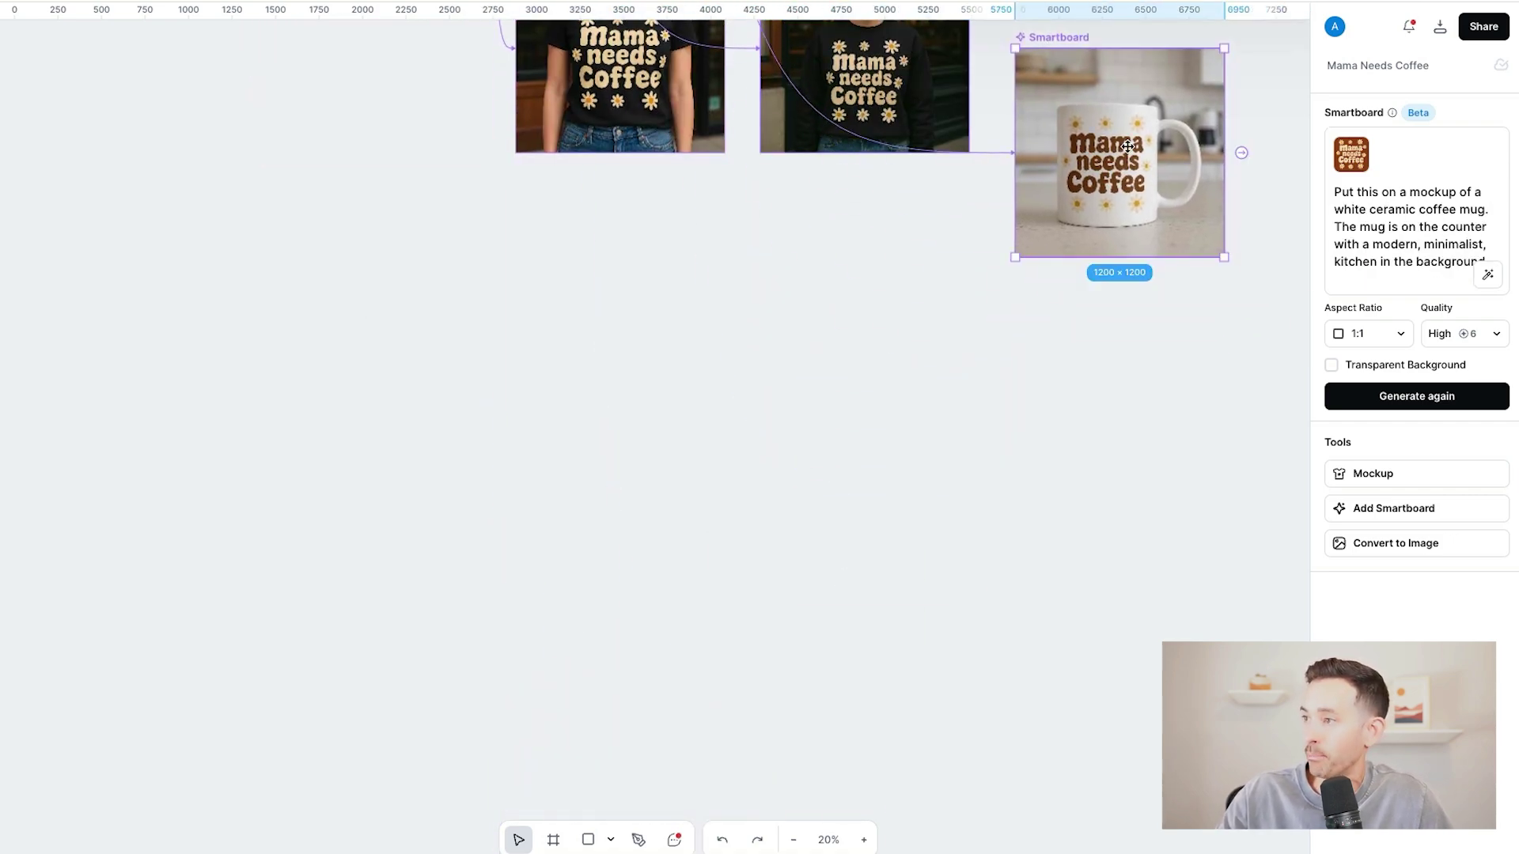
scroll(1119, 420, "up", 5)
left_click_drag(1124, 642, 1109, 546)
left_click(874, 670)
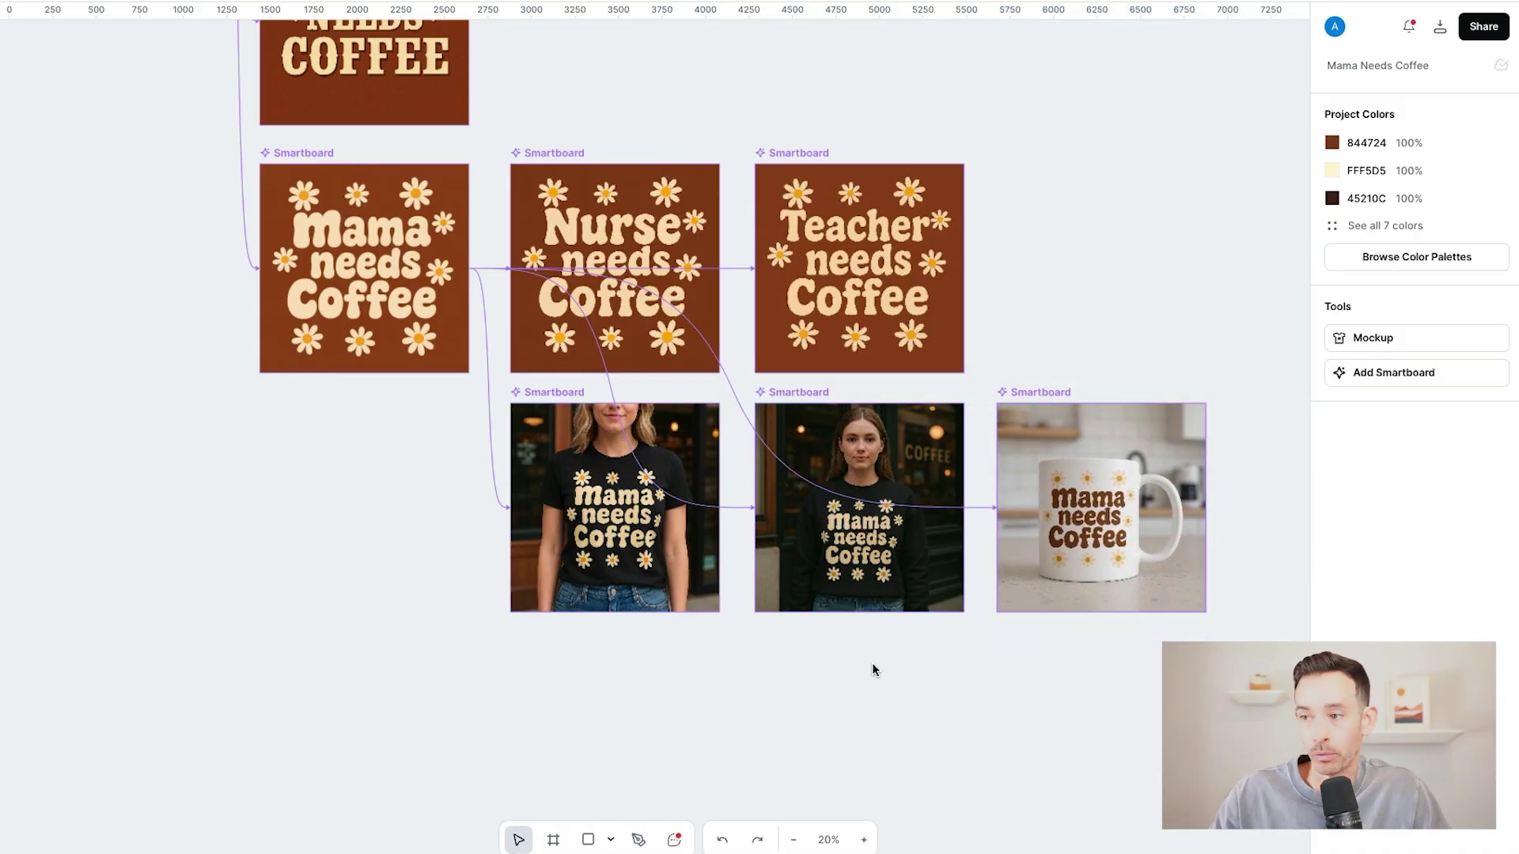
scroll(872, 671, "up", 1)
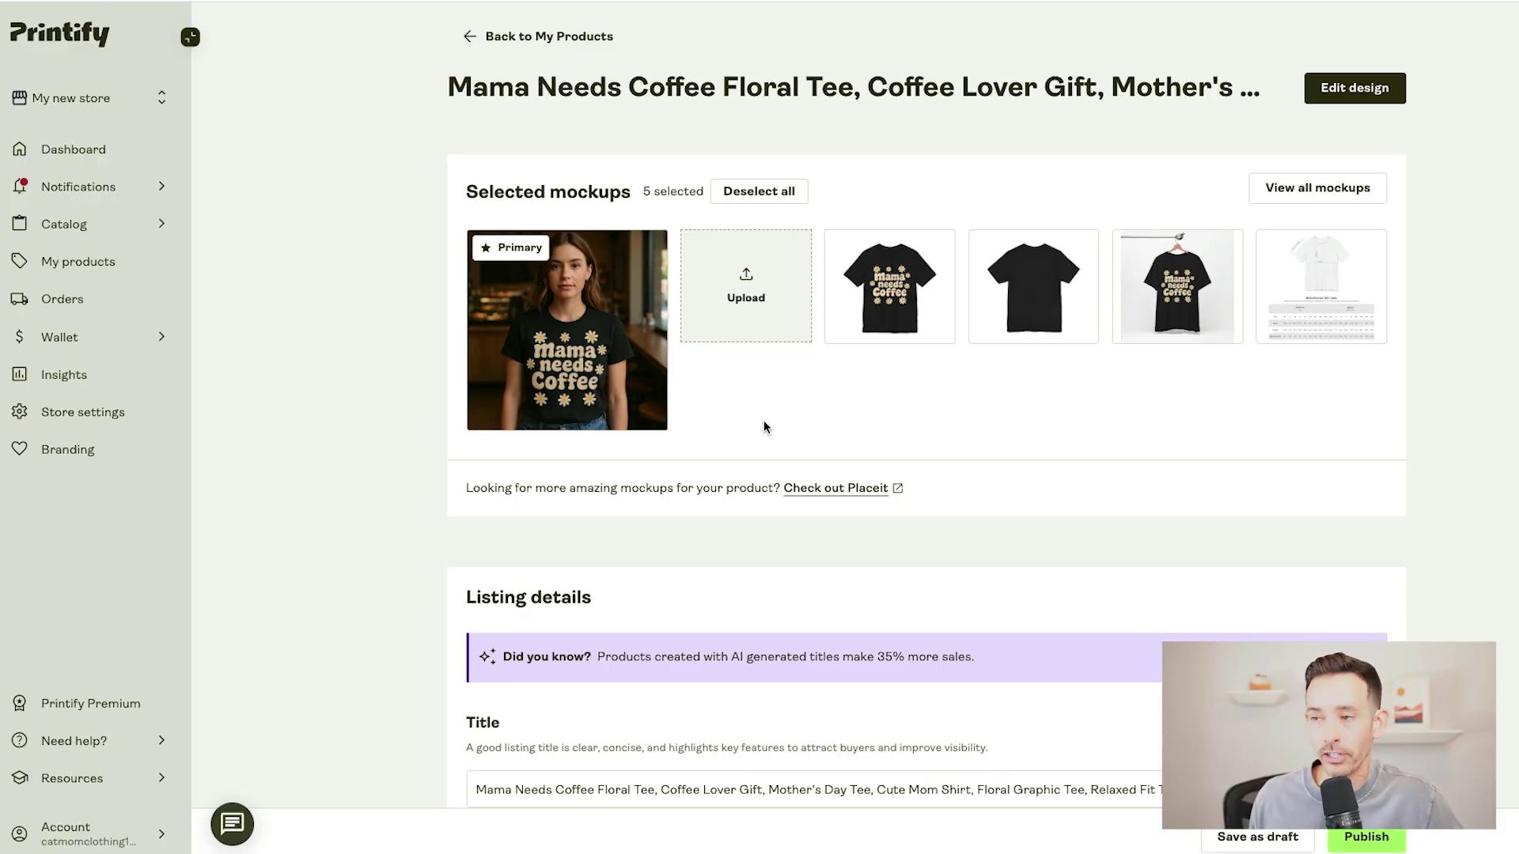
- Scroll through the floral tee's five selected mockups and its Listing details in Printify
scroll(1416, 570, "down", 7)
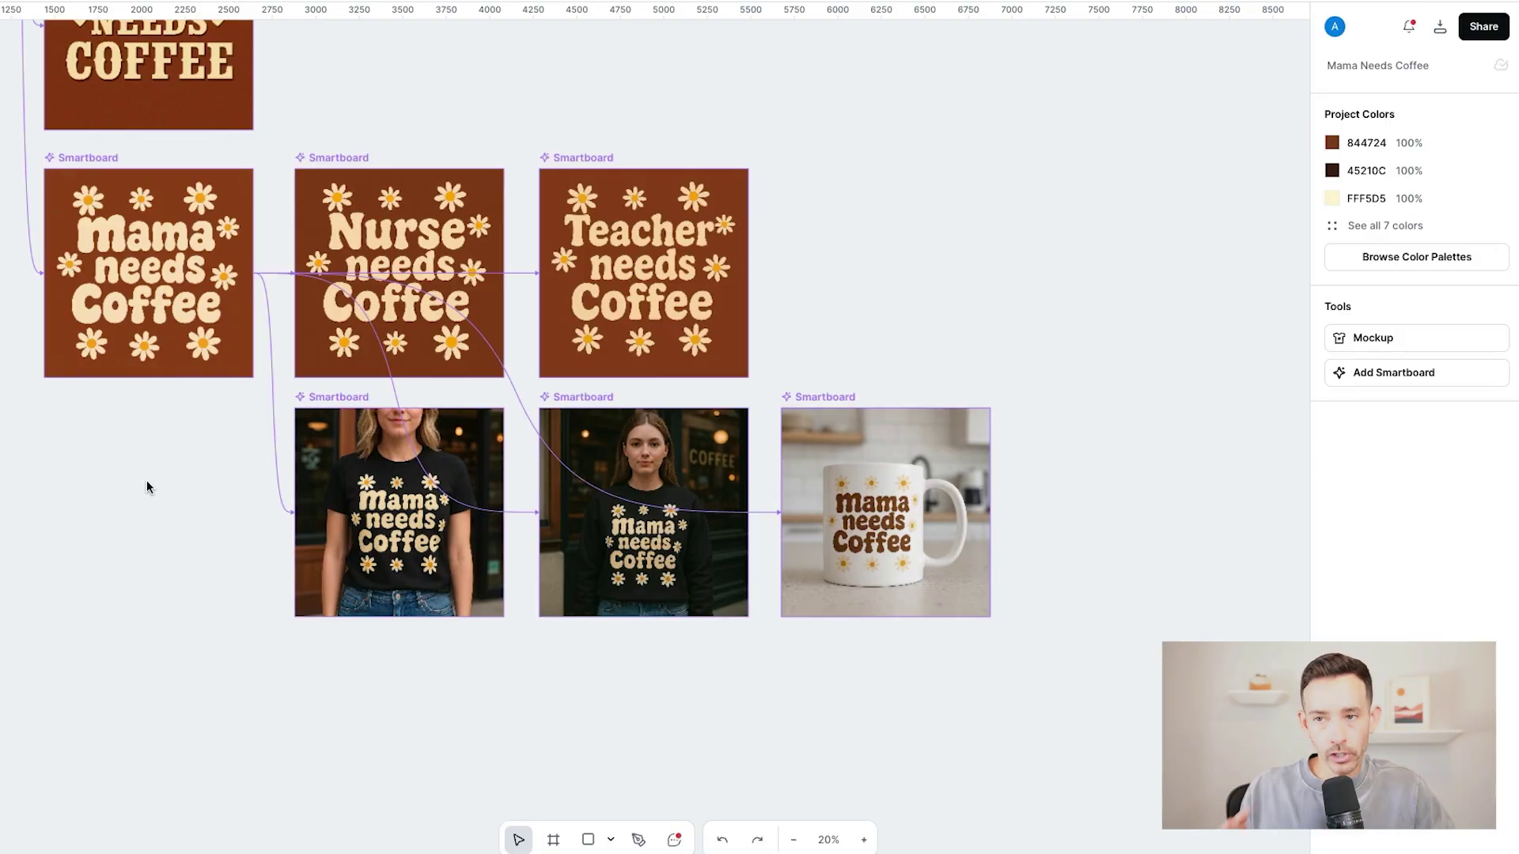
- Add a smartboard branching from the Mama needs Coffee board and check its prompt and quality options
left_click(111, 336)
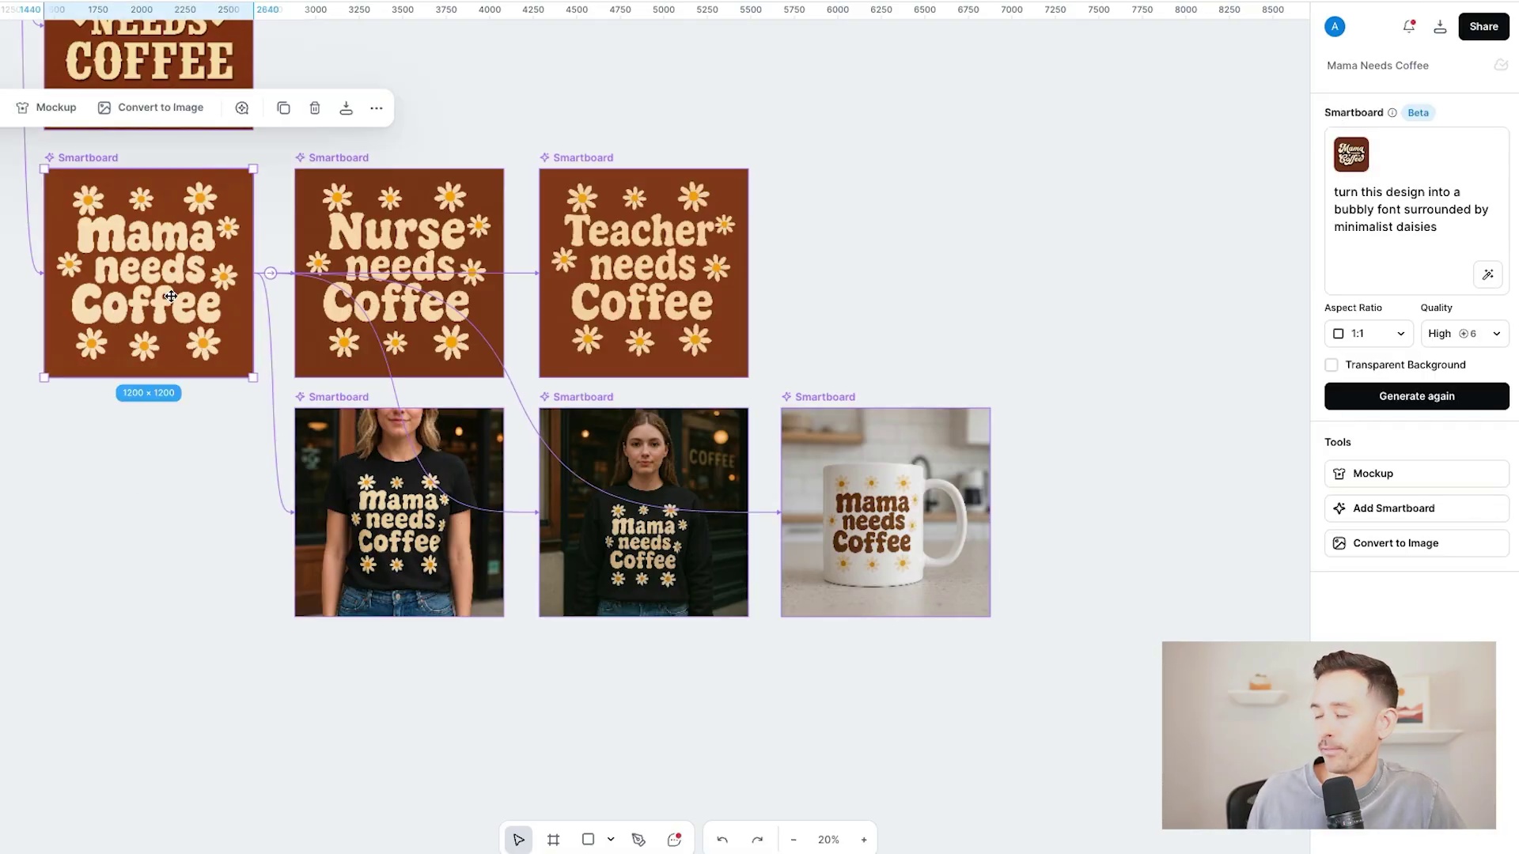
left_click(1356, 510)
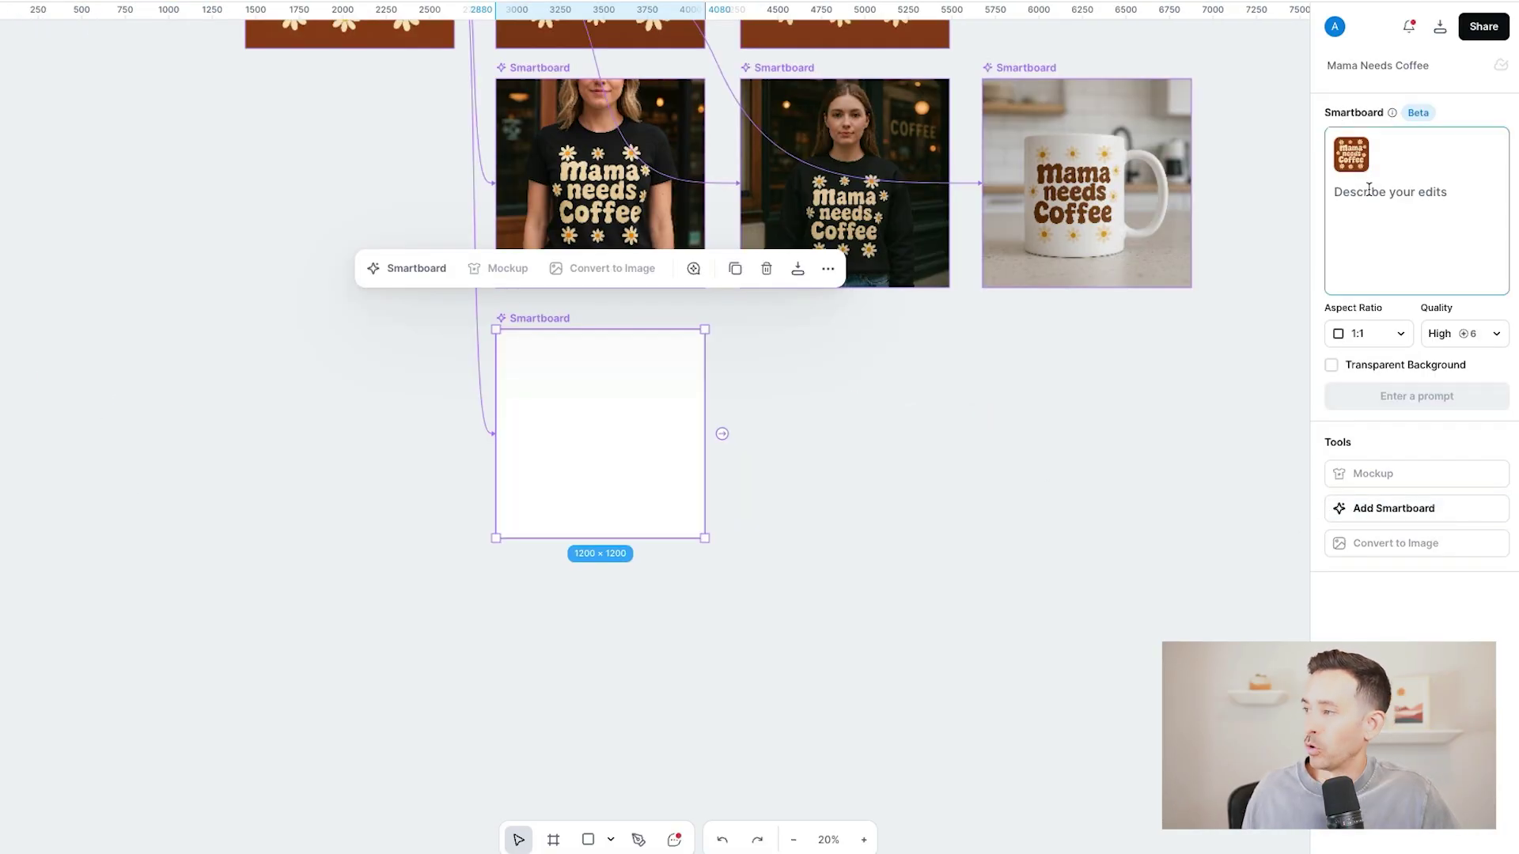
left_click(1361, 247)
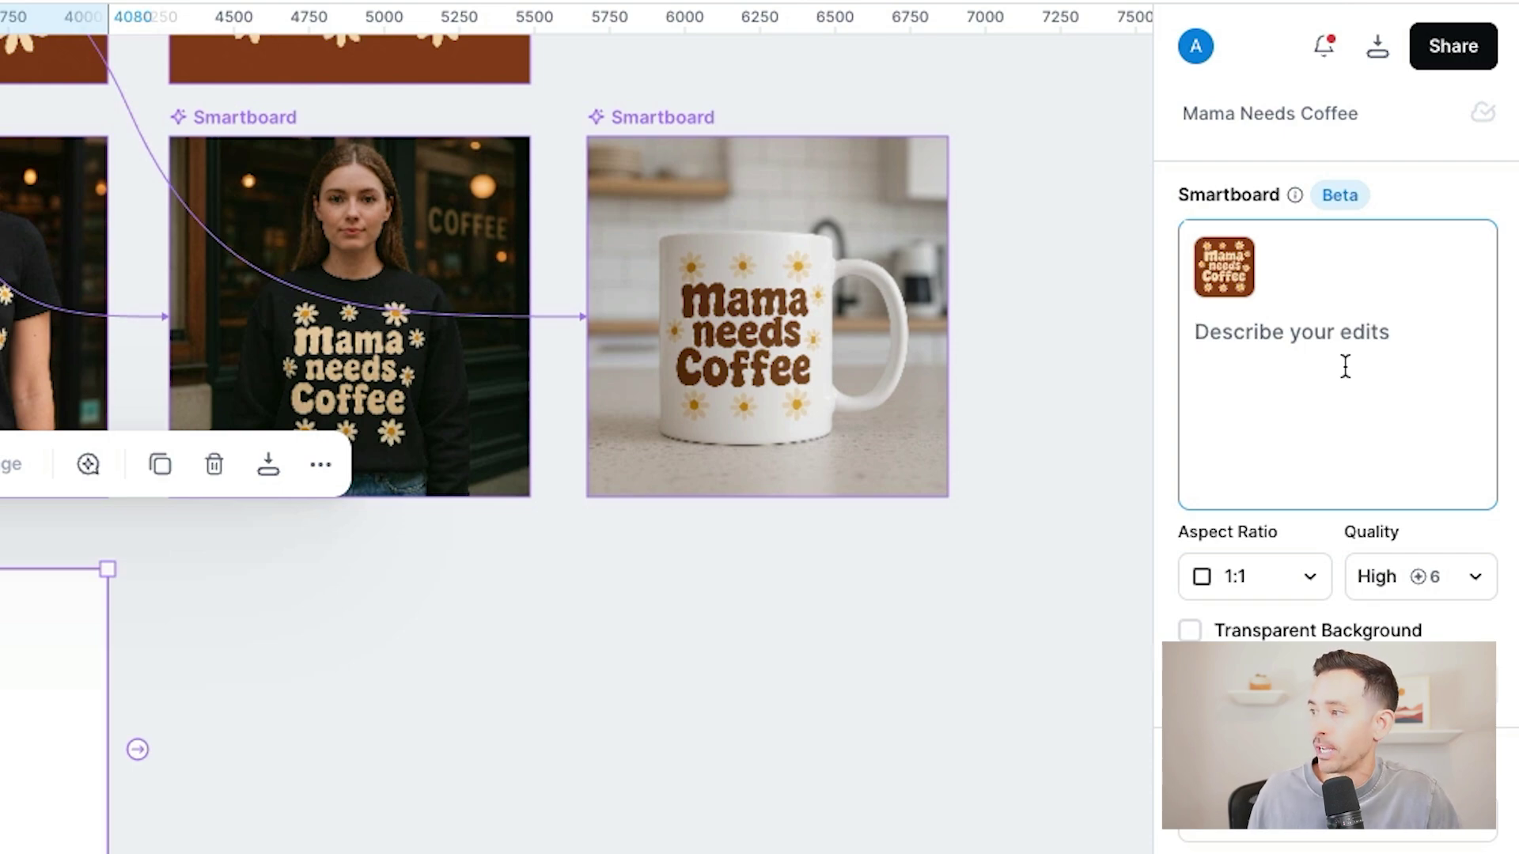
left_click(1478, 586)
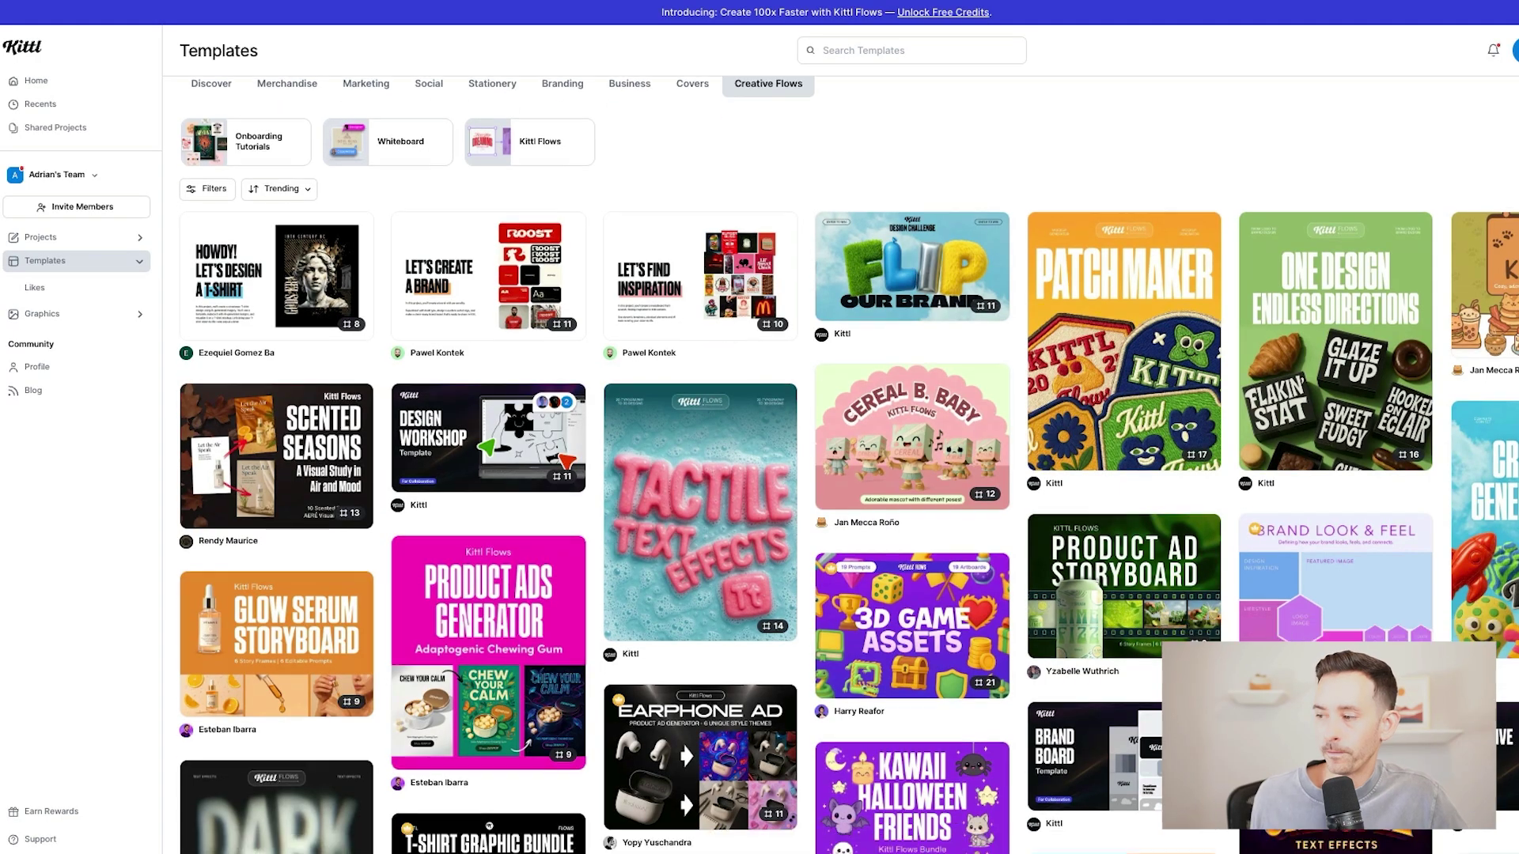
- Open the Apparel Shoot template and view the prompt behind its top-right t-shirt mockup
scroll(841, 317, "down", 9)
scroll(463, 378, "down", 5)
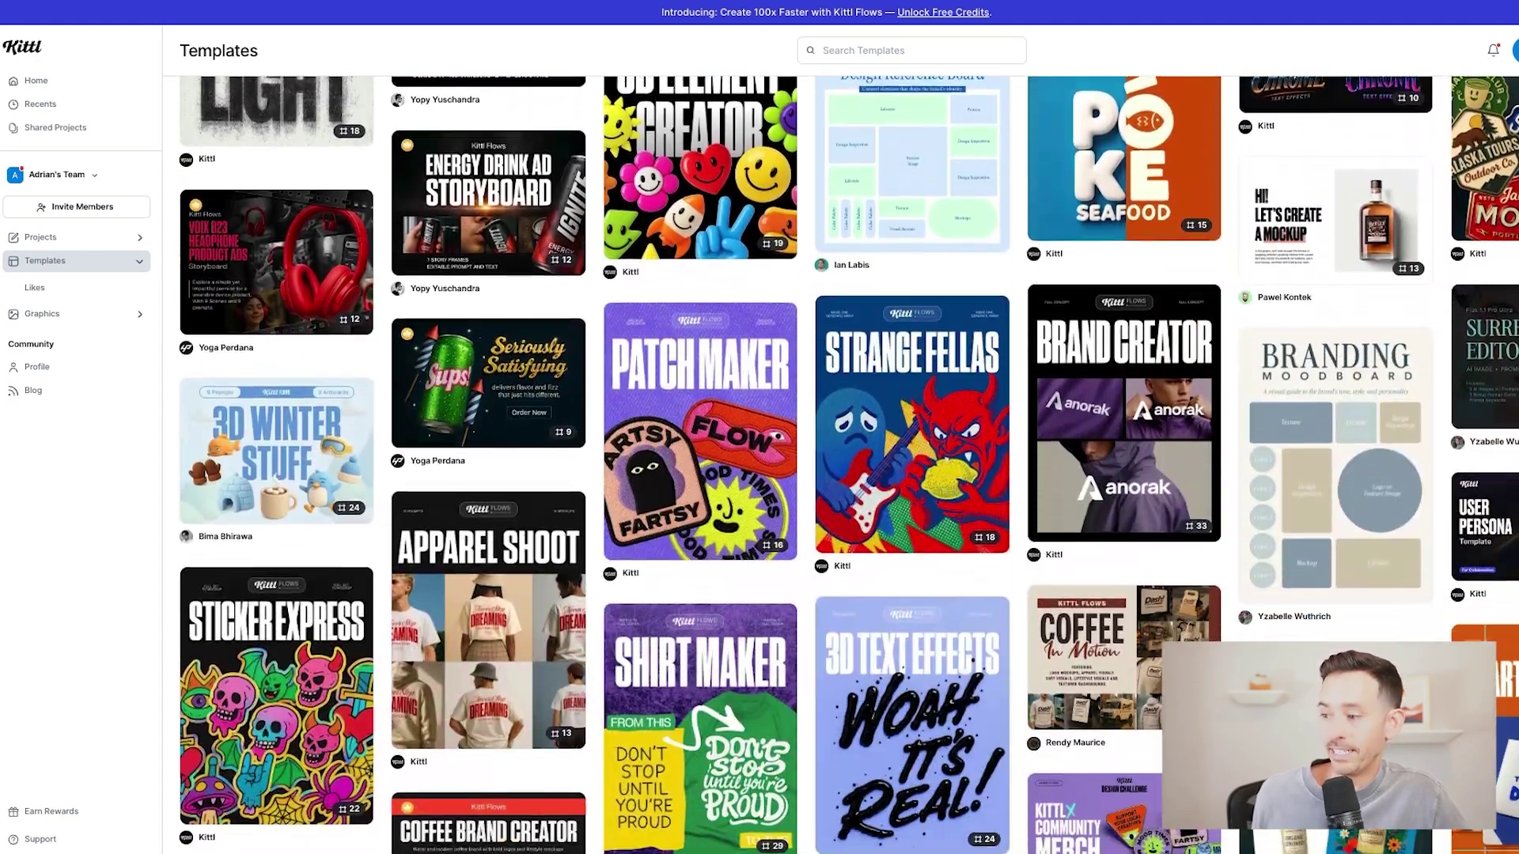
left_click(463, 378)
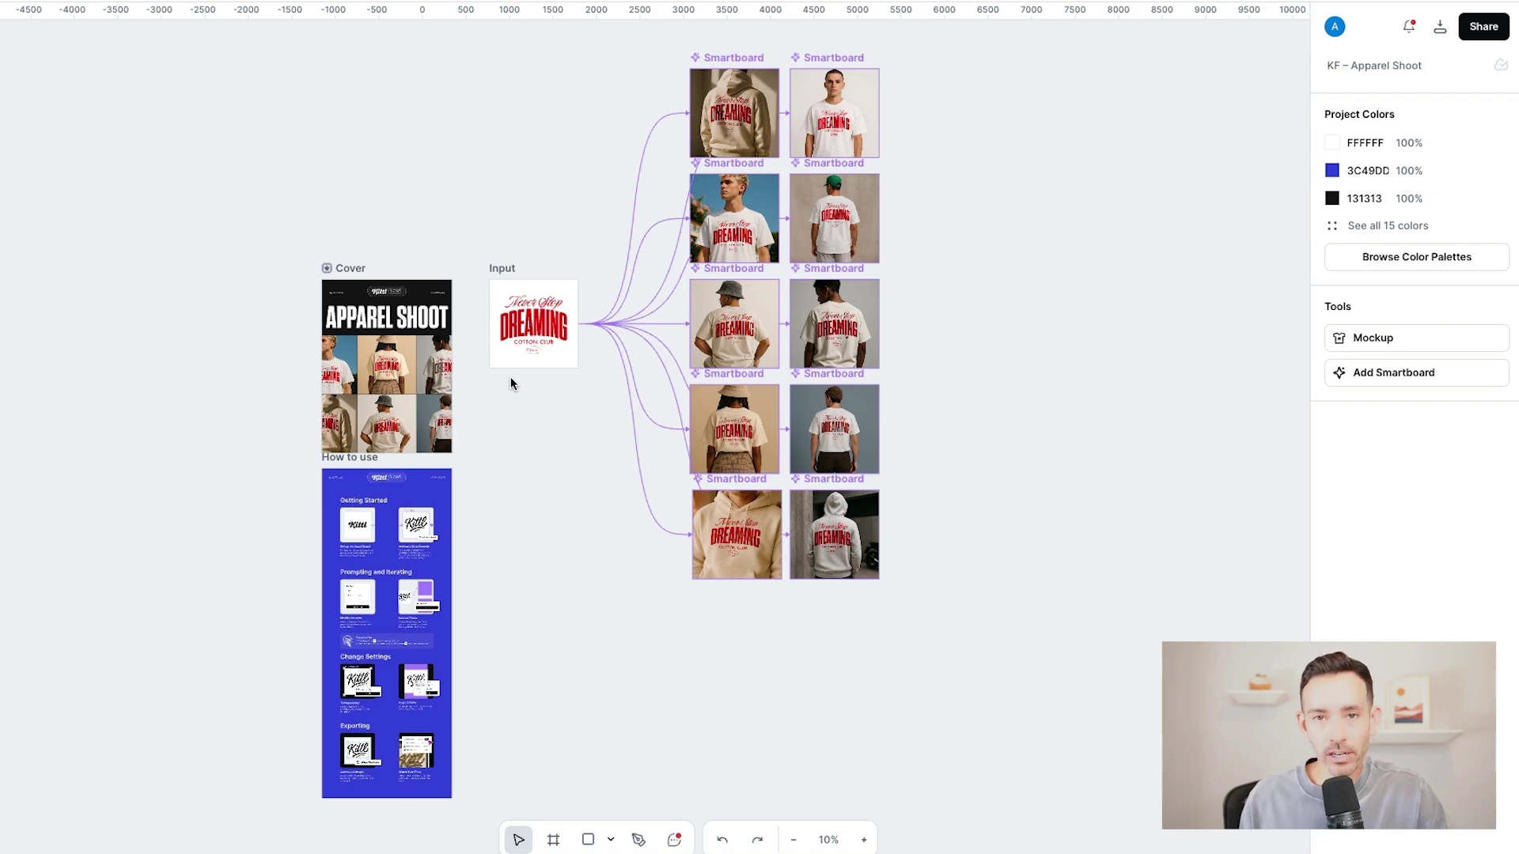
mouse_move(511, 365)
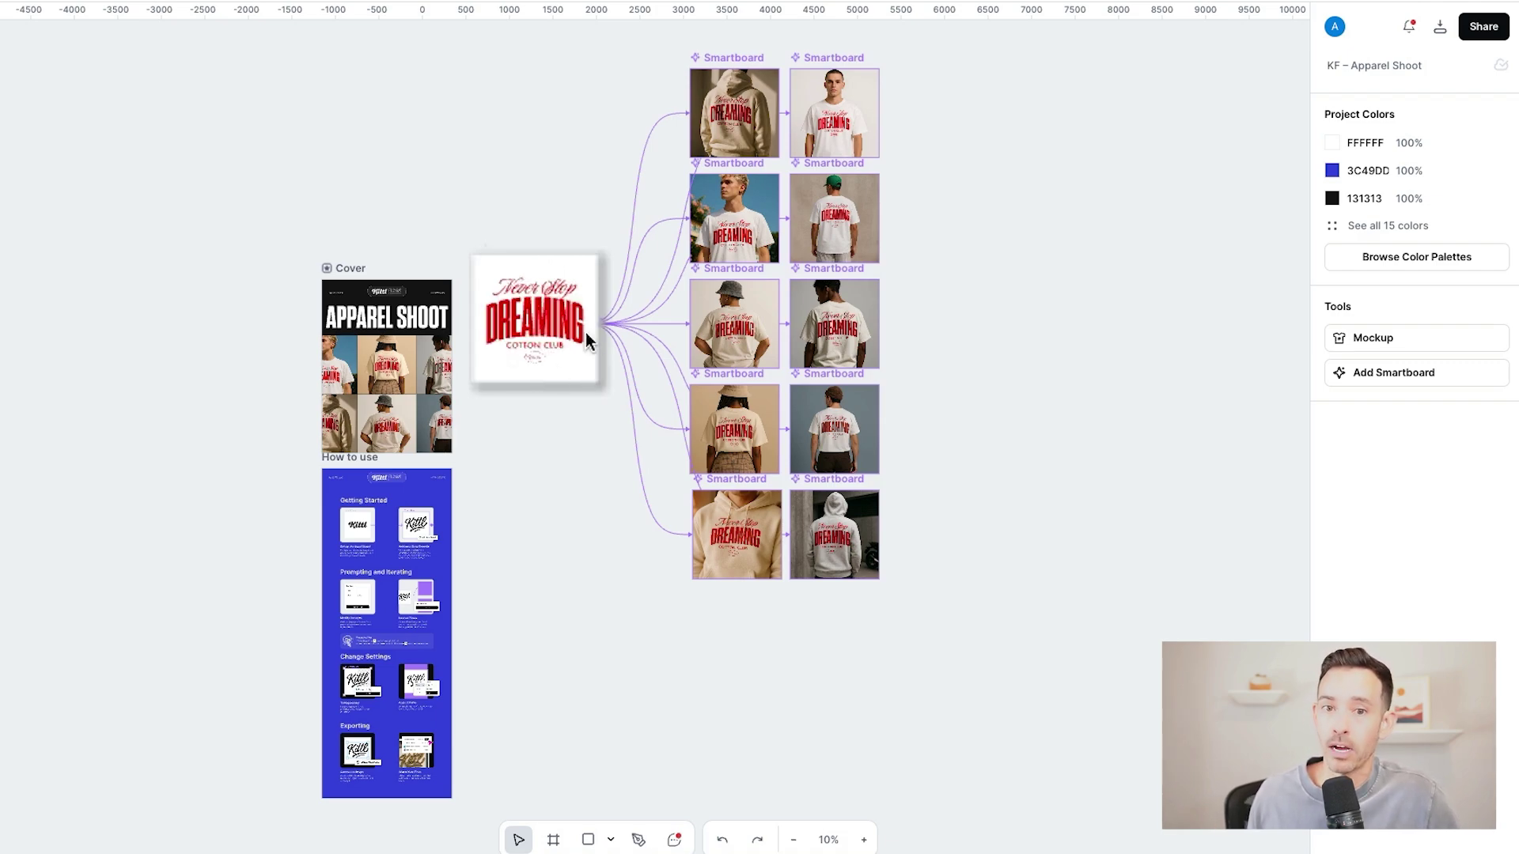
left_click(828, 125)
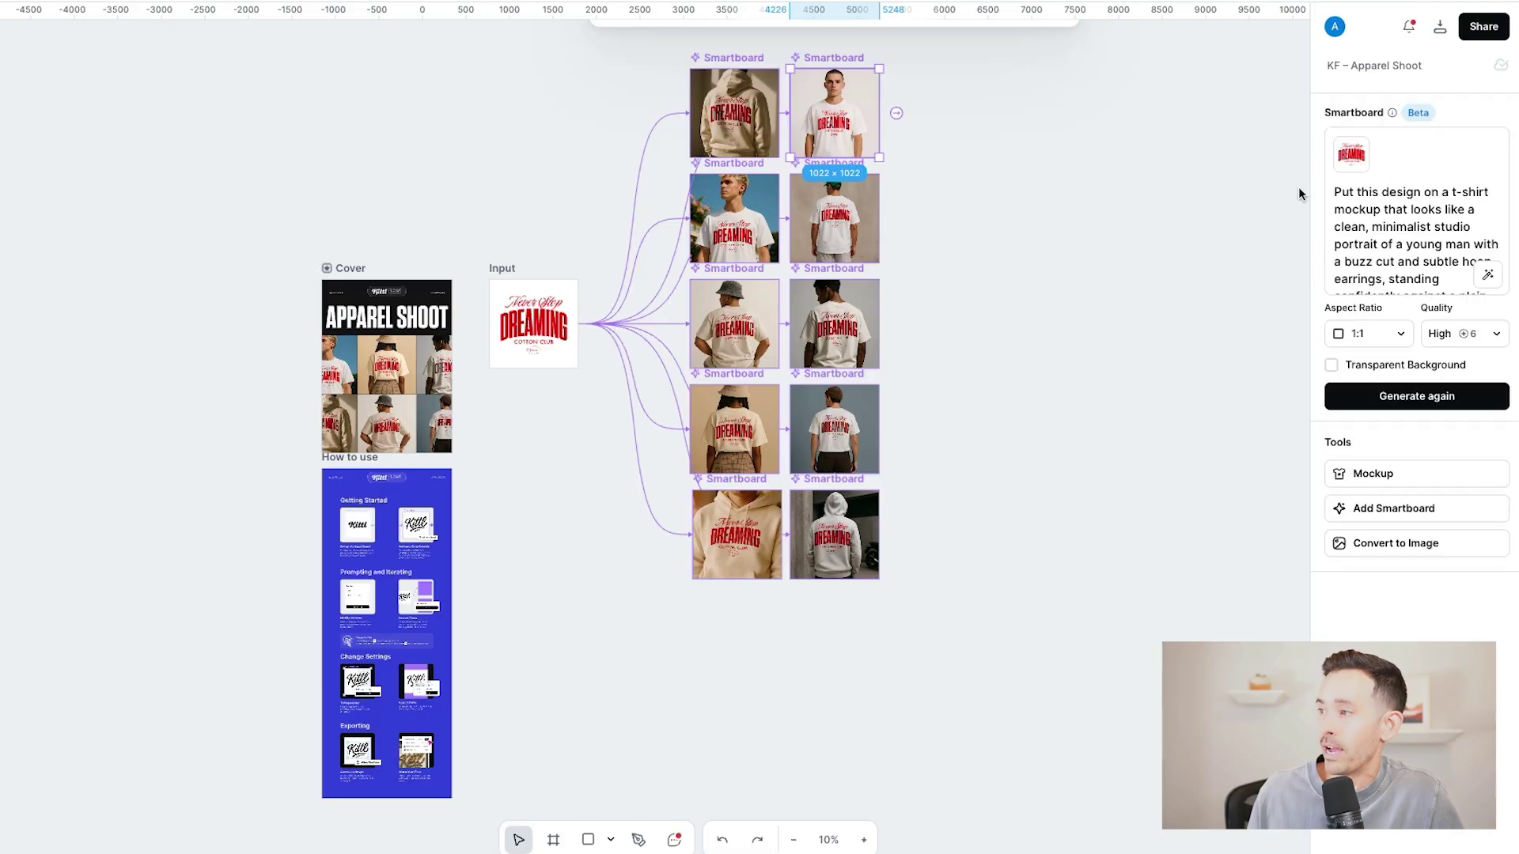